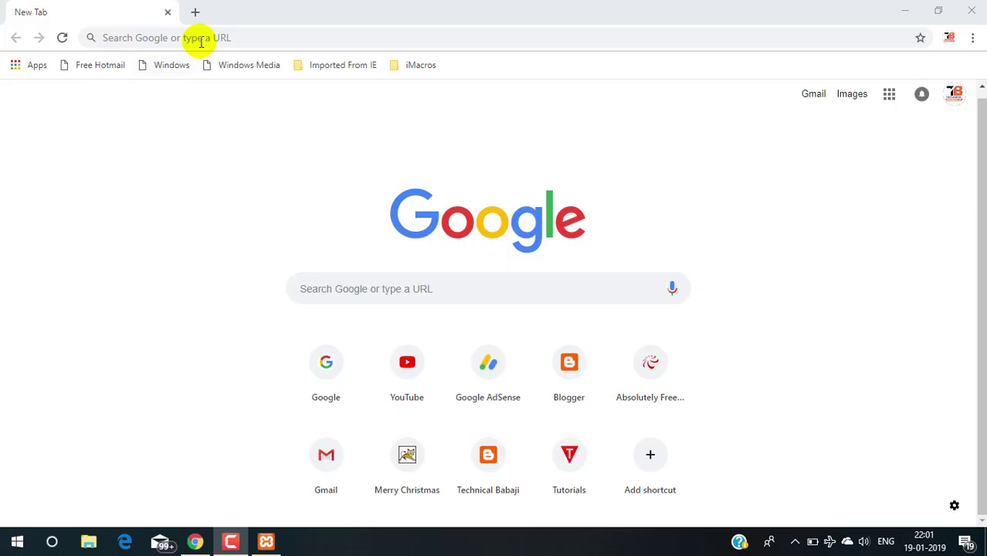
Open the ecommerce site's home page at localhost/ecommerce/
{"action": "left_click", "coordinate": [215, 37]}
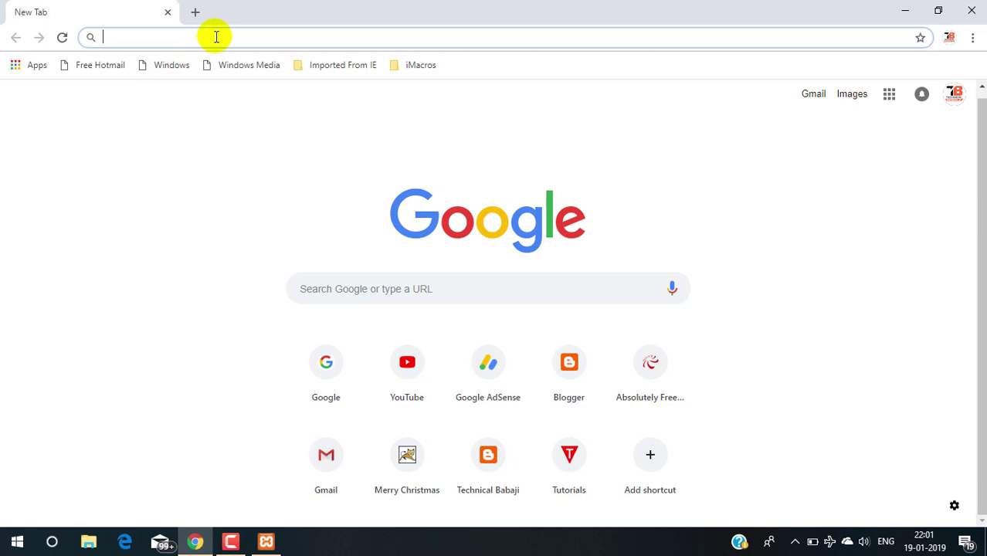
{"action": "type", "text": "lo"}
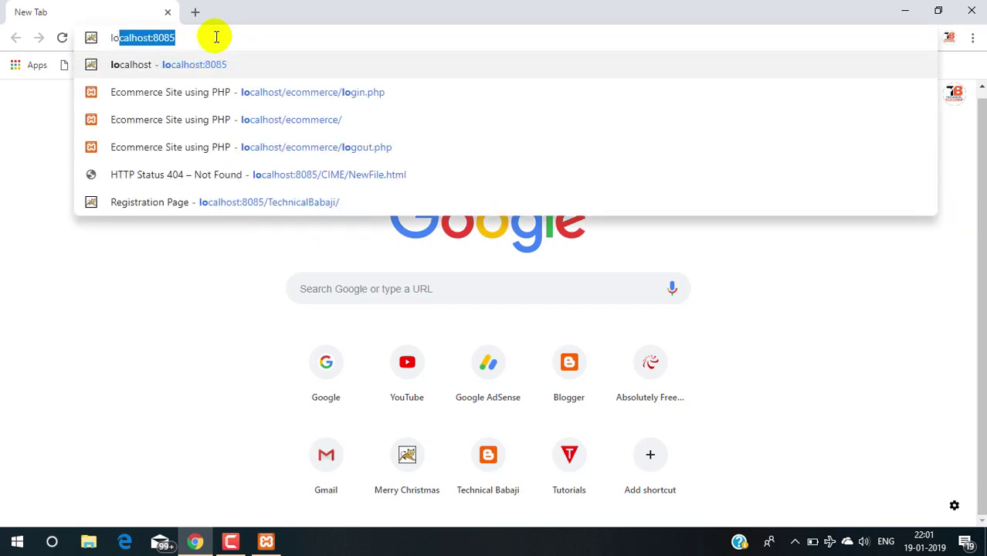
{"action": "key", "text": "Down"}
{"action": "key", "text": "Down"}
{"action": "key", "text": "Return"}
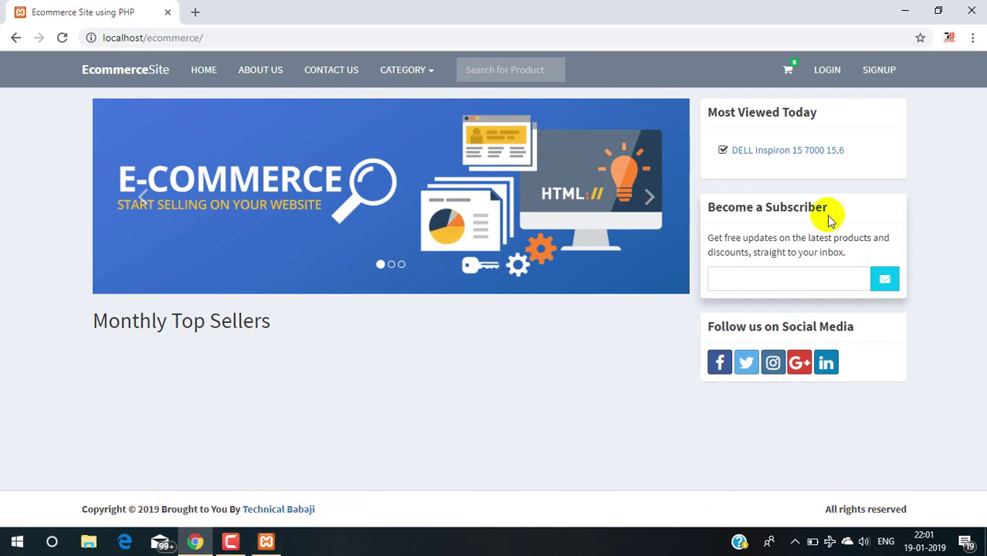
Look through the storefront's product category list and the new membership registration form, and leave the form without registering
{"action": "left_click", "coordinate": [423, 72]}
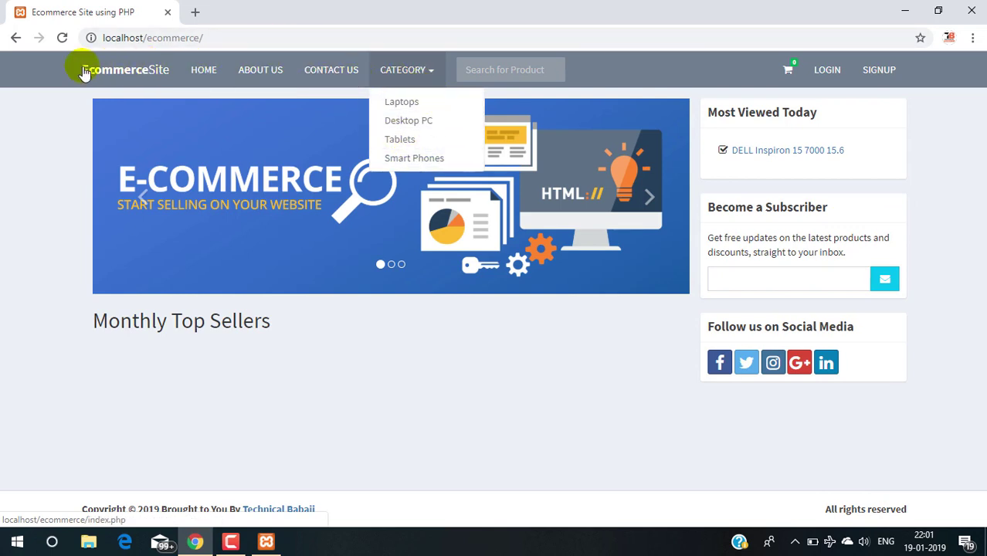
{"action": "left_click", "coordinate": [877, 71]}
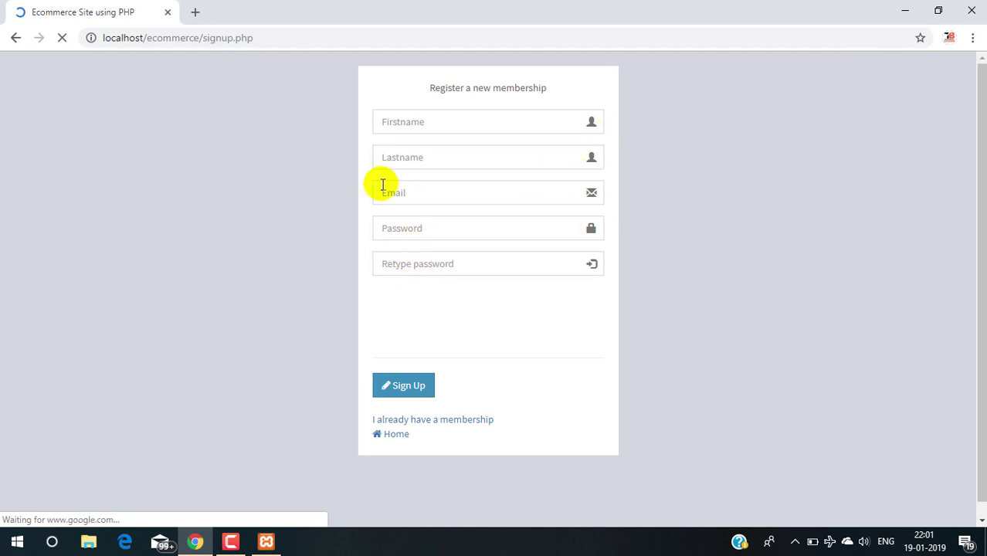
{"action": "left_click", "coordinate": [16, 37]}
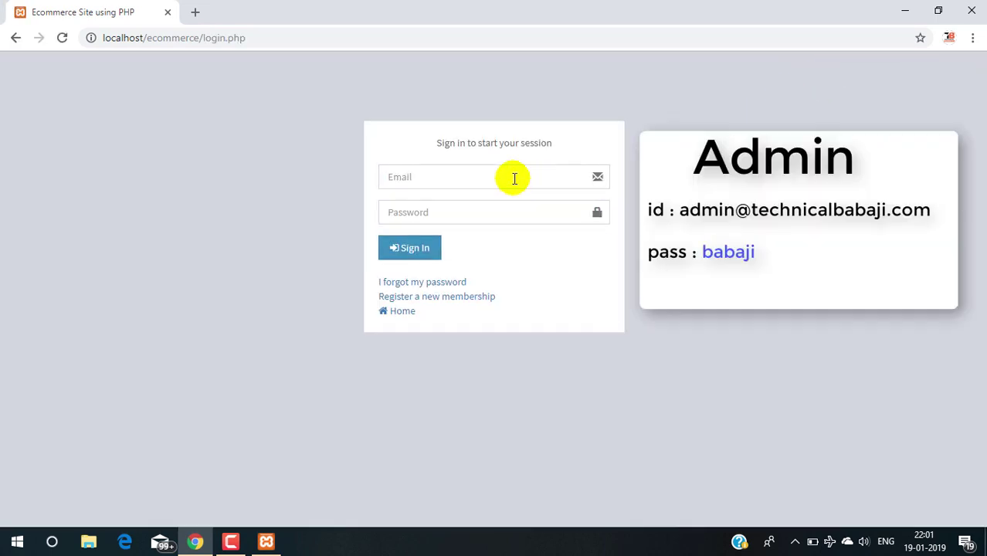
Sign in to the admin dashboard with the administrator's e-mail and account password
{"action": "left_click", "coordinate": [515, 176]}
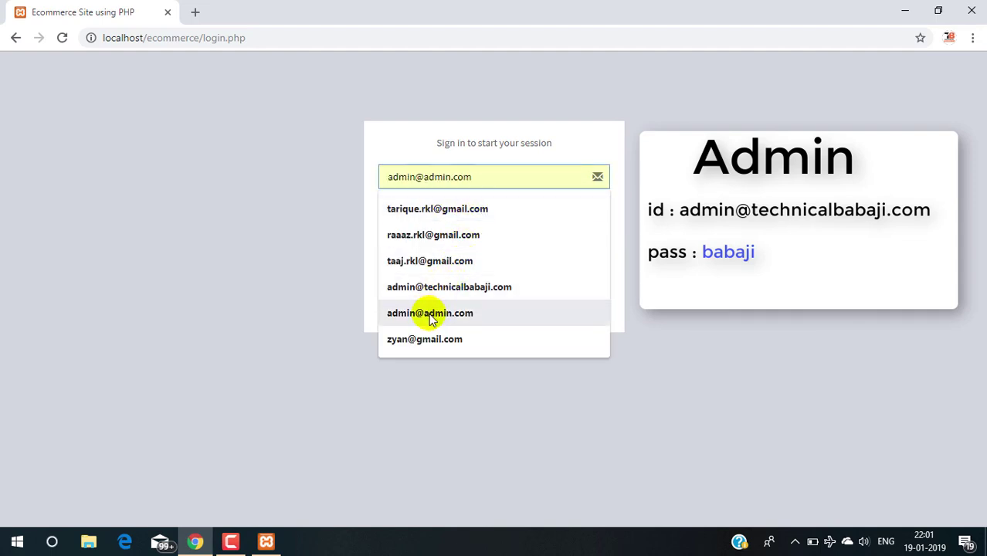
{"action": "left_click", "coordinate": [470, 286]}
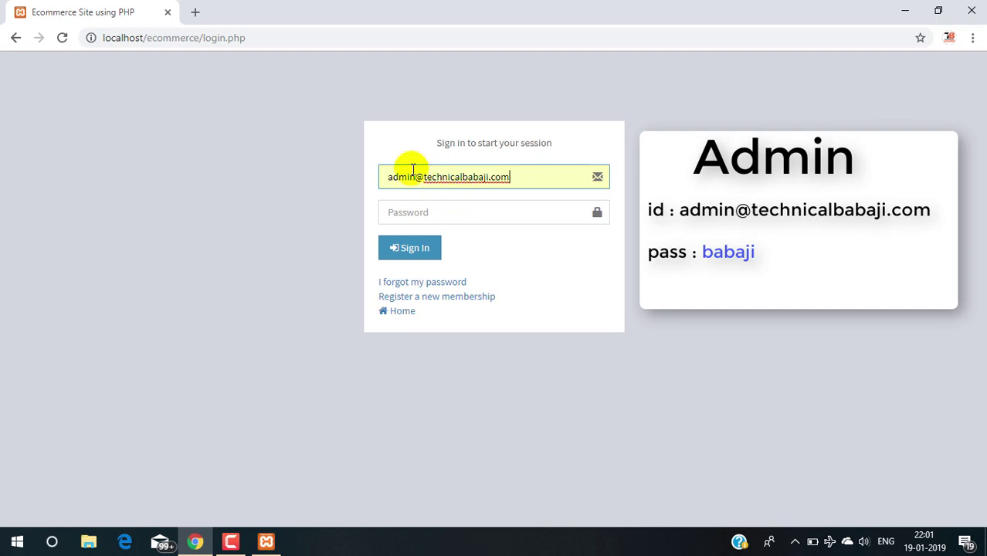
{"action": "left_click", "coordinate": [448, 210]}
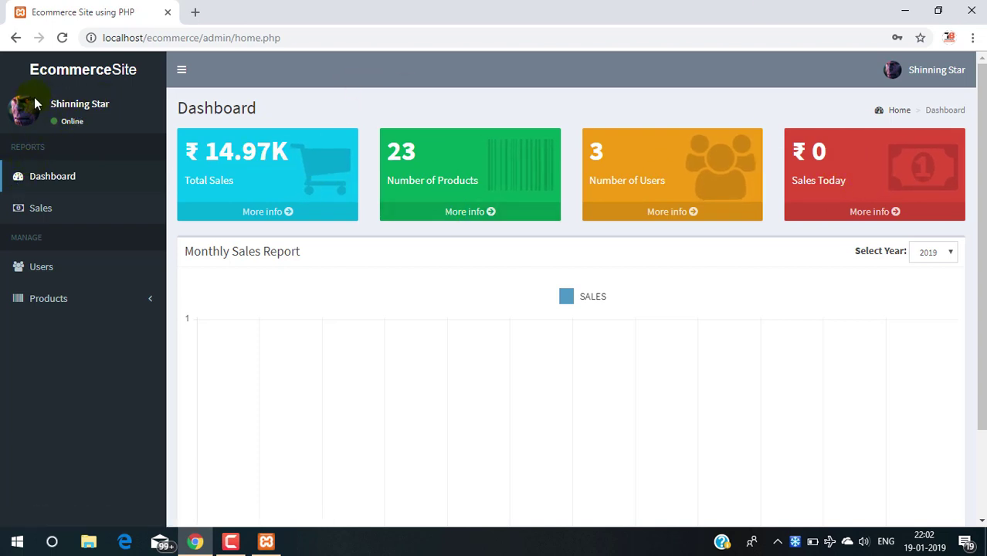
View the admin profile's update form and close it without saving changes
{"action": "left_click", "coordinate": [897, 75]}
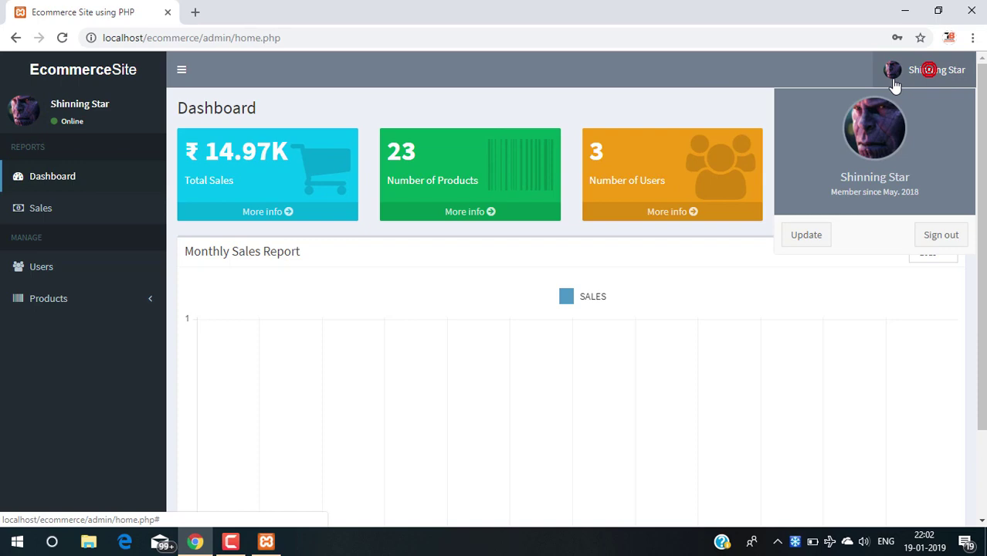
{"action": "left_click", "coordinate": [808, 232]}
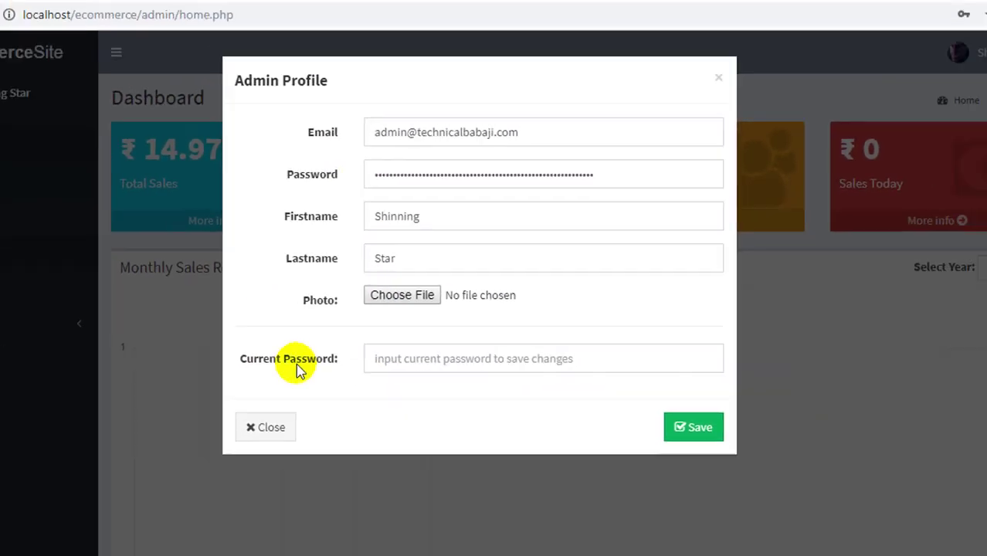
{"action": "left_click", "coordinate": [182, 510]}
View the sales history, open its print version, and return to the sales page
{"action": "left_click", "coordinate": [31, 213]}
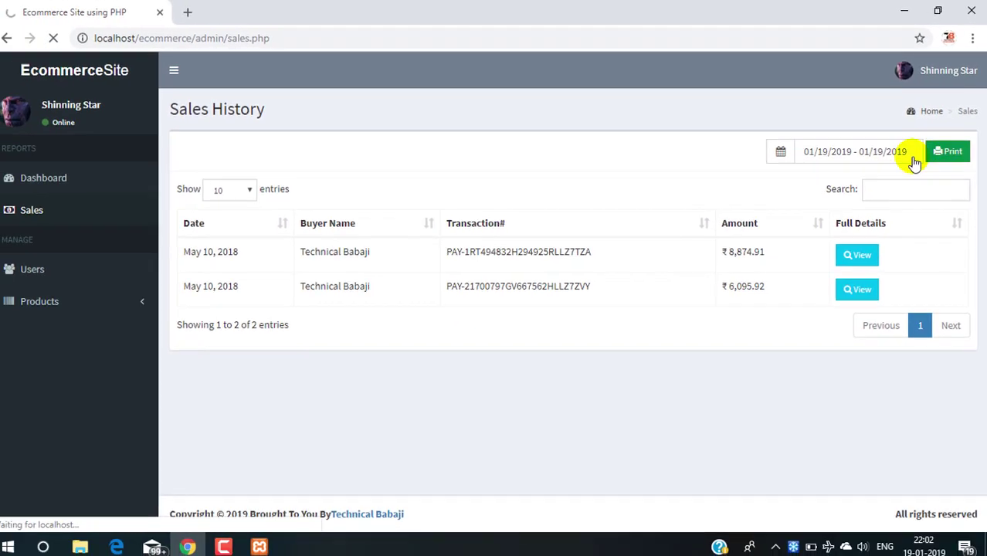
{"action": "left_click", "coordinate": [945, 175]}
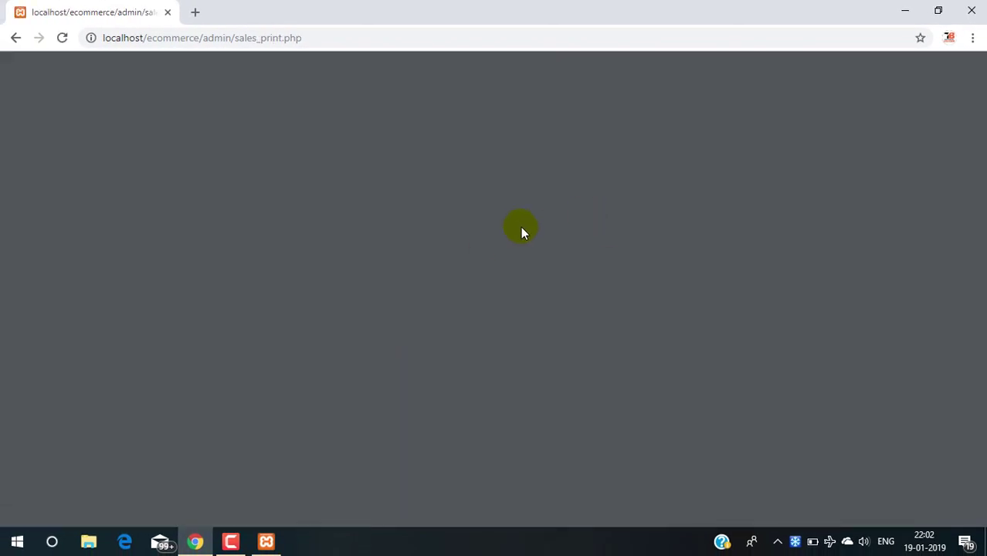
{"action": "left_click", "coordinate": [16, 37]}
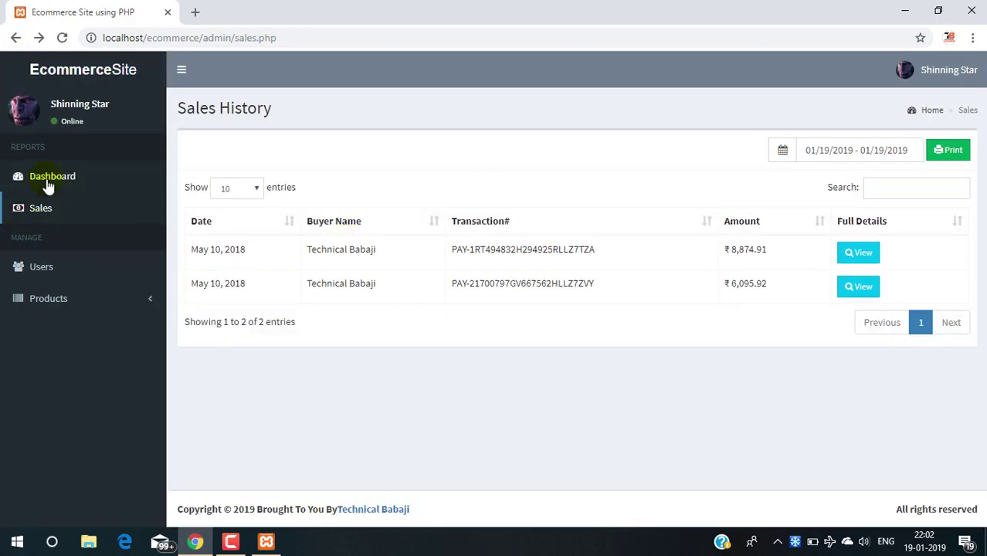
Review the admin area's users, product list and product category pages
{"action": "left_click", "coordinate": [41, 270]}
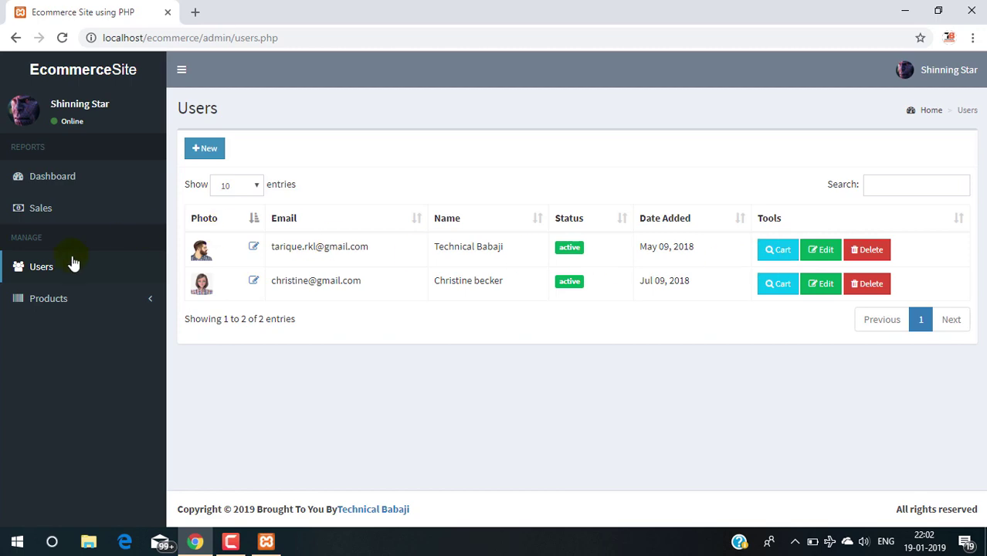
{"action": "left_click", "coordinate": [108, 305]}
{"action": "left_click", "coordinate": [68, 326]}
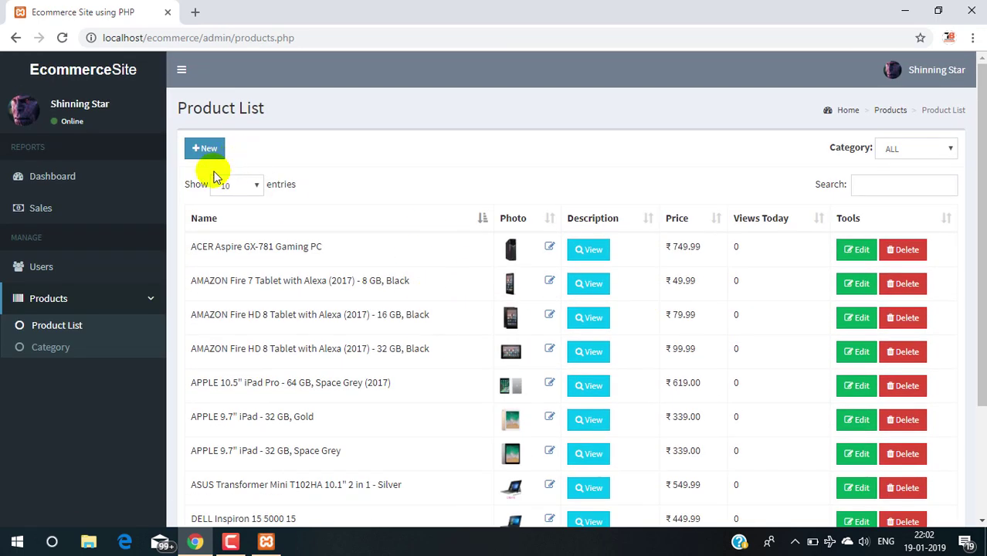
{"action": "left_click", "coordinate": [66, 351]}
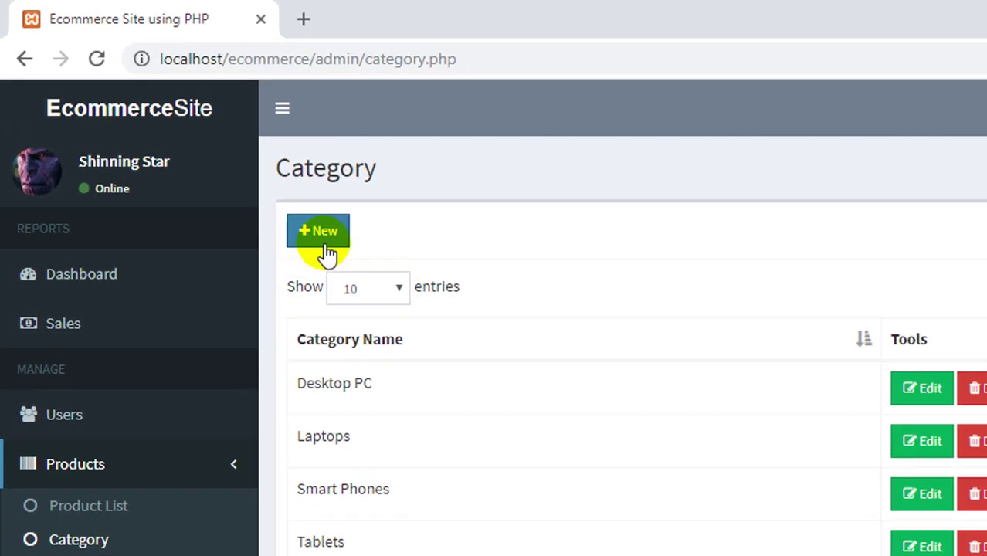
Inspect the Add New Category form and the Desktop PC category's edit form, closing both without saving
{"action": "left_click", "coordinate": [206, 152]}
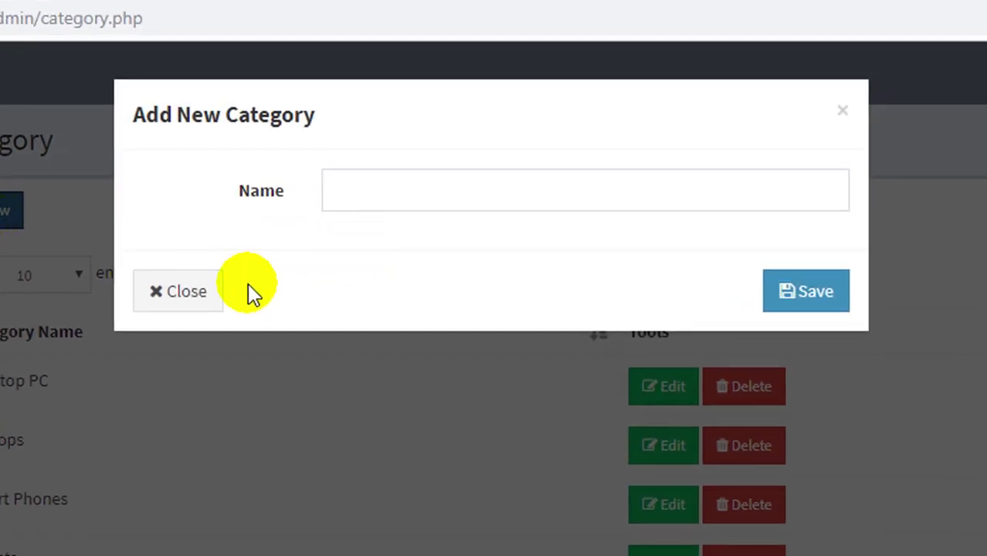
{"action": "left_click", "coordinate": [188, 284]}
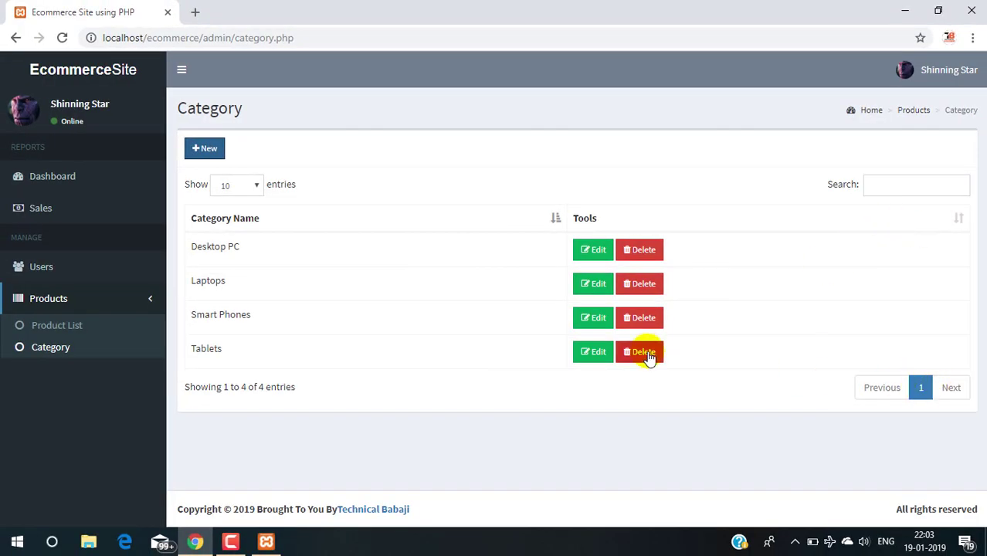
{"action": "left_click", "coordinate": [598, 257]}
{"action": "left_click", "coordinate": [309, 200]}
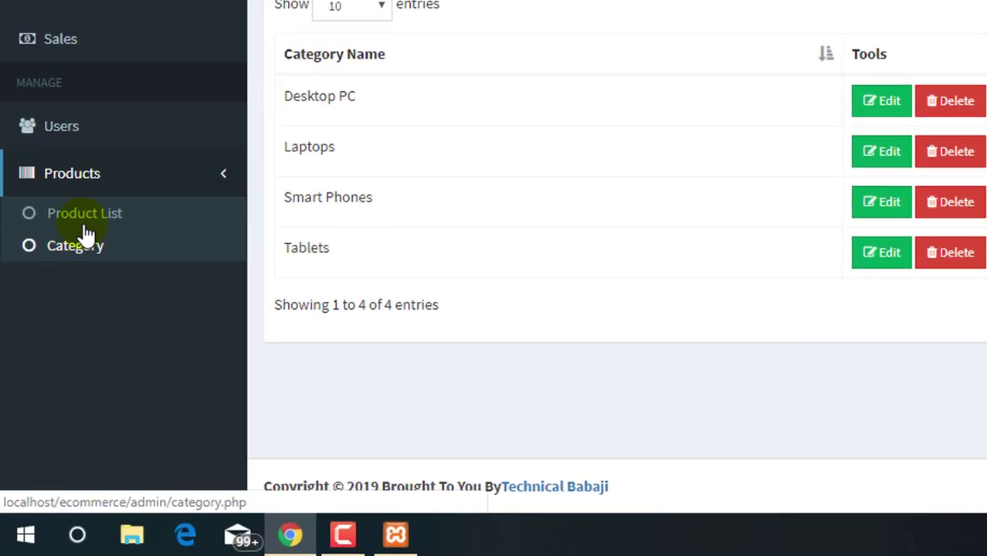
Inspect the edit form of the ACER Aspire GX-781 Gaming PC in the product list and close it without updating
{"action": "left_click", "coordinate": [85, 224]}
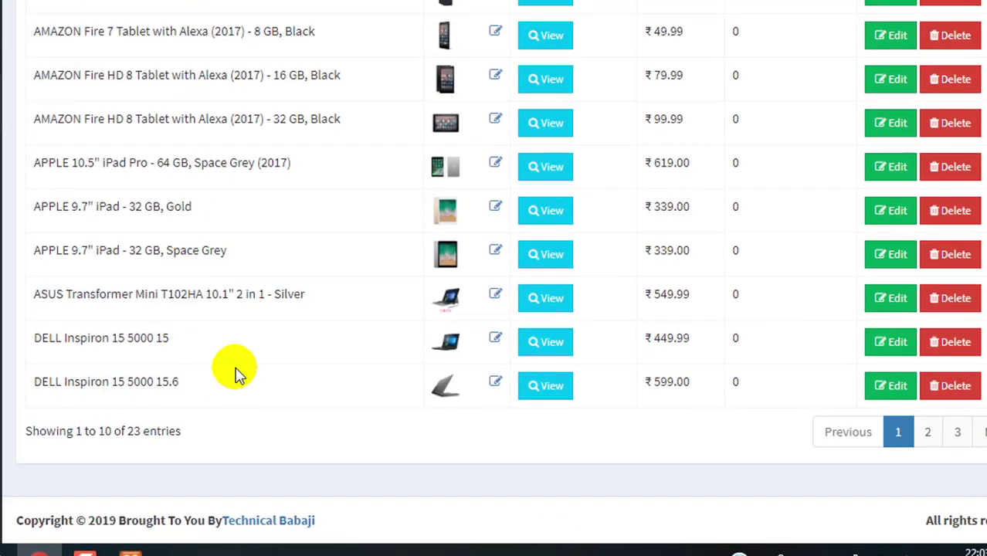
{"action": "scroll", "coordinate": [541, 189], "scroll_direction": "up", "scroll_amount": 3}
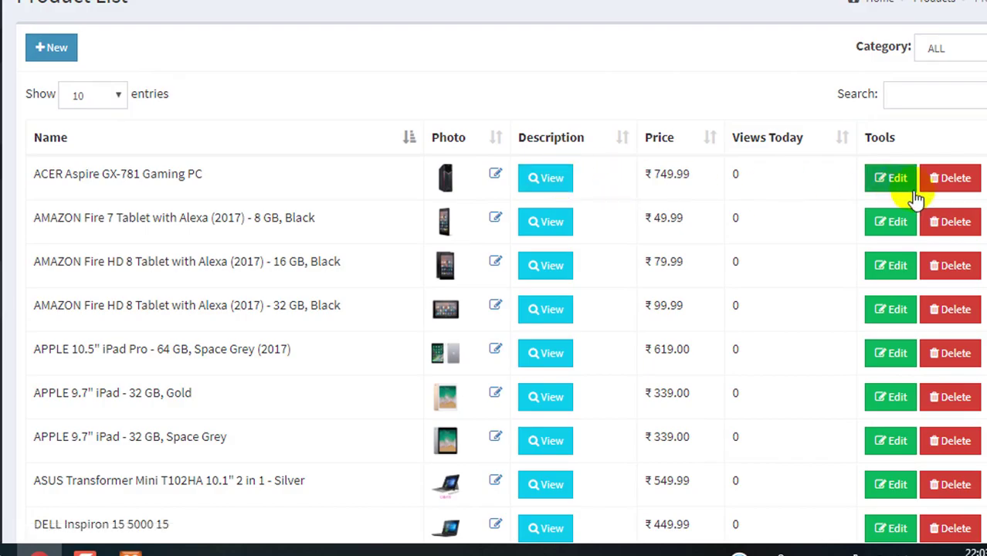
{"action": "left_click", "coordinate": [888, 179]}
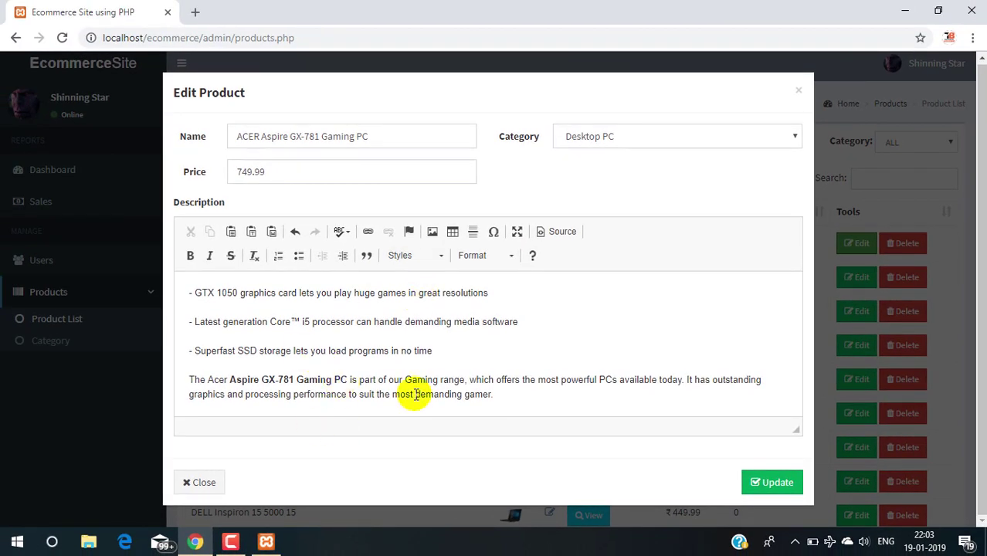
{"action": "left_click", "coordinate": [801, 141]}
{"action": "left_click", "coordinate": [799, 90]}
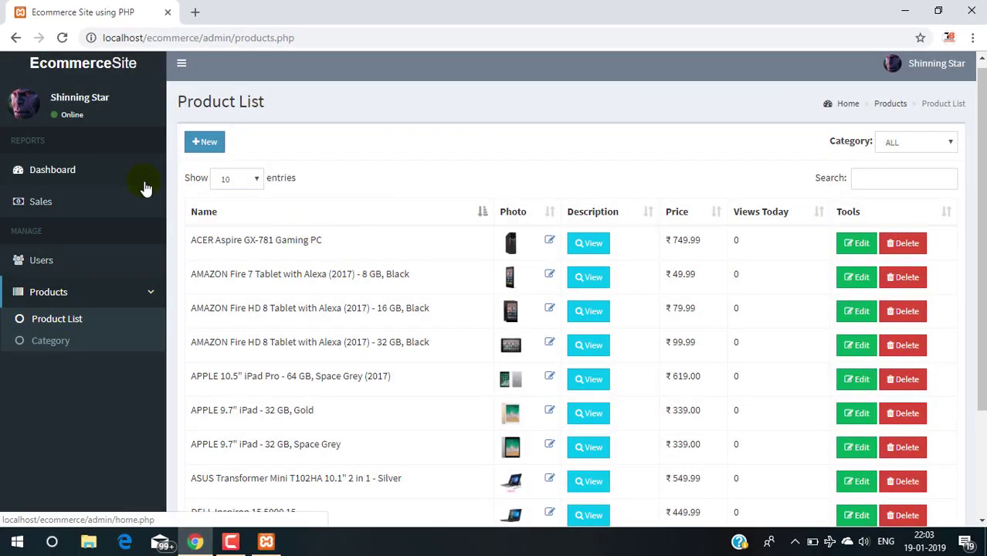
Sign out of the admin account and sign in to the storefront with the customer's e-mail and password
{"action": "left_click", "coordinate": [943, 63]}
{"action": "left_click", "coordinate": [940, 228]}
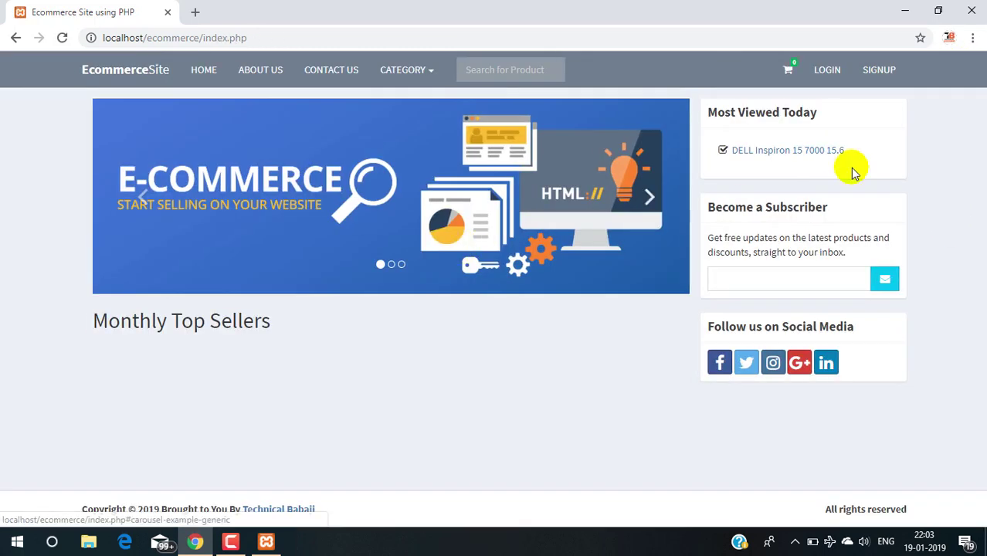
{"action": "left_click", "coordinate": [823, 68]}
{"action": "left_click", "coordinate": [495, 172]}
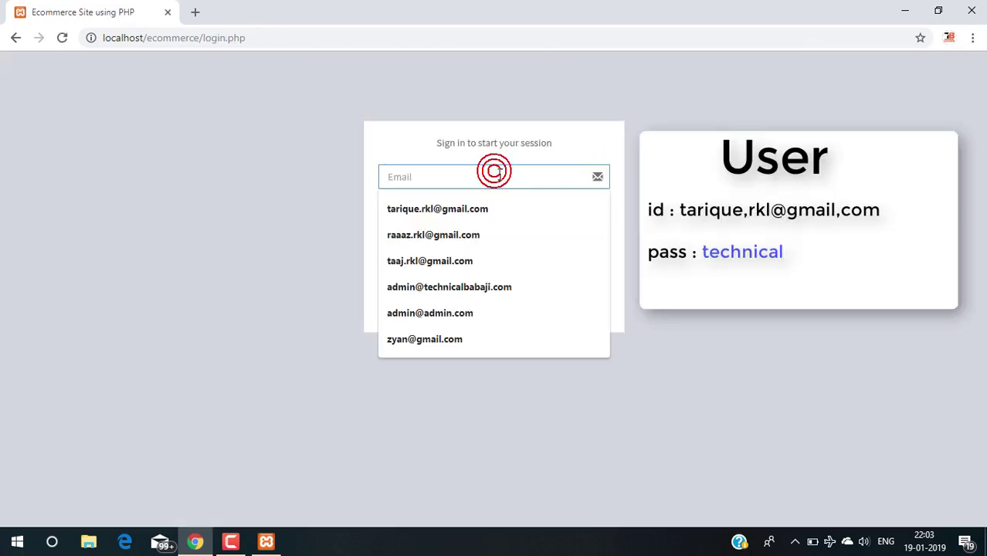
{"action": "left_click", "coordinate": [450, 208]}
{"action": "left_click", "coordinate": [455, 216]}
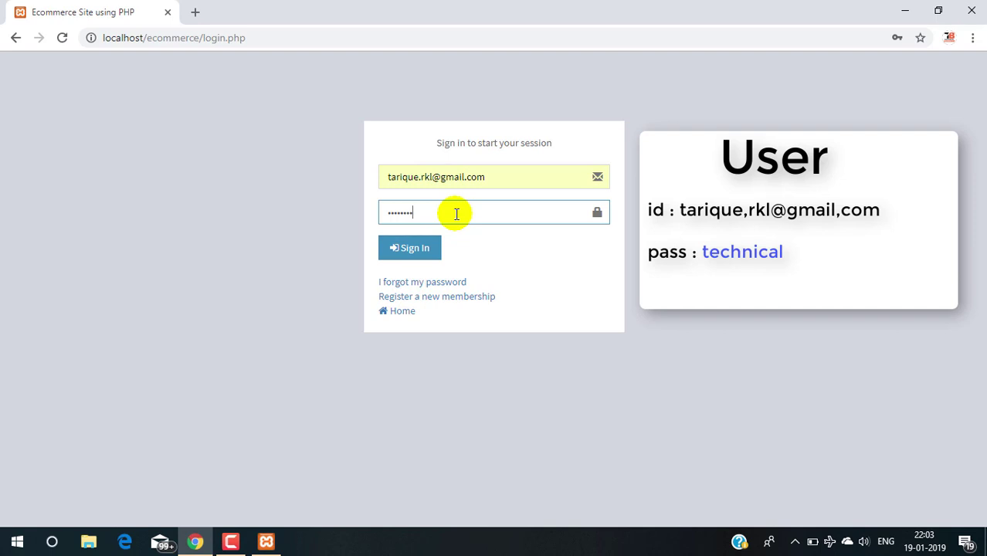
{"action": "key", "text": "Return"}
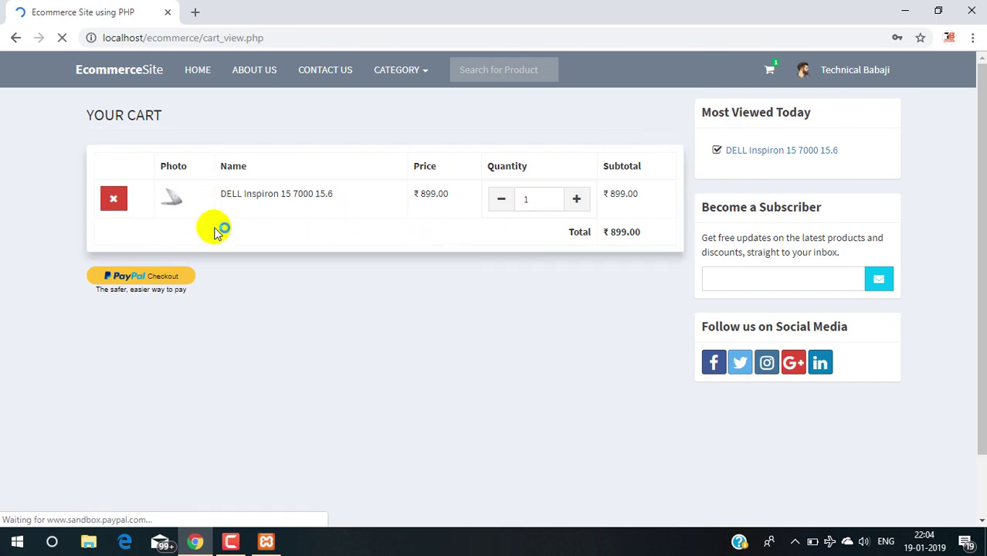
Browse the storefront's Laptops and Desktop PC product categories from the home page
{"action": "left_click", "coordinate": [199, 71]}
{"action": "left_click", "coordinate": [403, 70]}
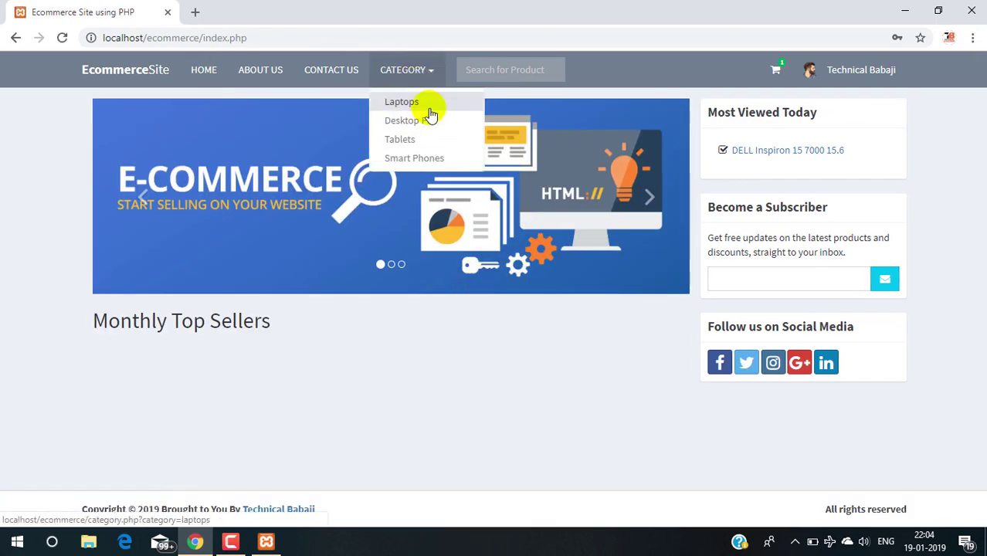
{"action": "left_click", "coordinate": [401, 102]}
{"action": "scroll", "coordinate": [386, 363], "scroll_direction": "down", "scroll_amount": 7}
{"action": "scroll", "coordinate": [432, 309], "scroll_direction": "up", "scroll_amount": 7}
{"action": "left_click", "coordinate": [400, 69]}
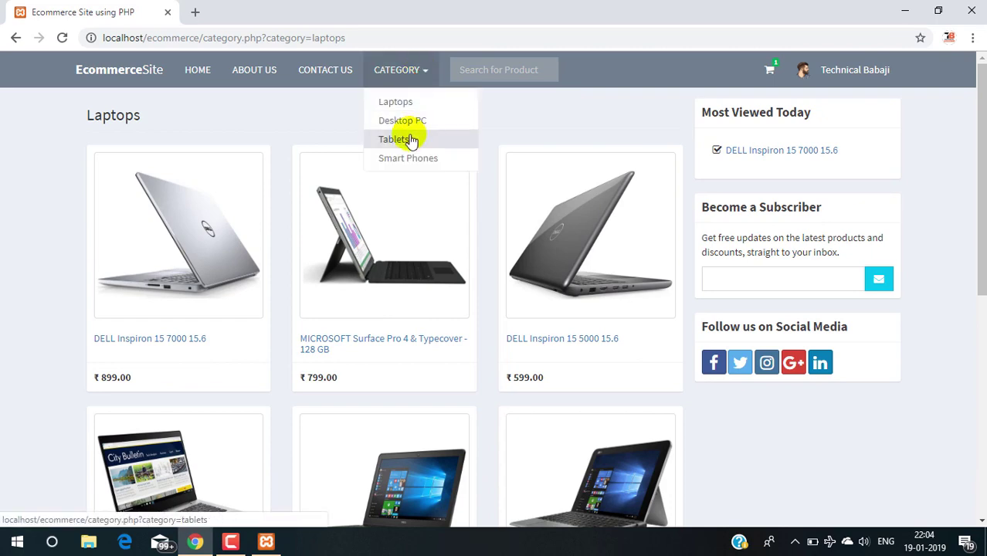
{"action": "left_click", "coordinate": [403, 120]}
{"action": "scroll", "coordinate": [403, 223], "scroll_direction": "down", "scroll_amount": 2}
{"action": "scroll", "coordinate": [390, 155], "scroll_direction": "up", "scroll_amount": 2}
Add one Samsung Note 8 from the Smart Phones category to the cart
{"action": "left_click", "coordinate": [400, 70]}
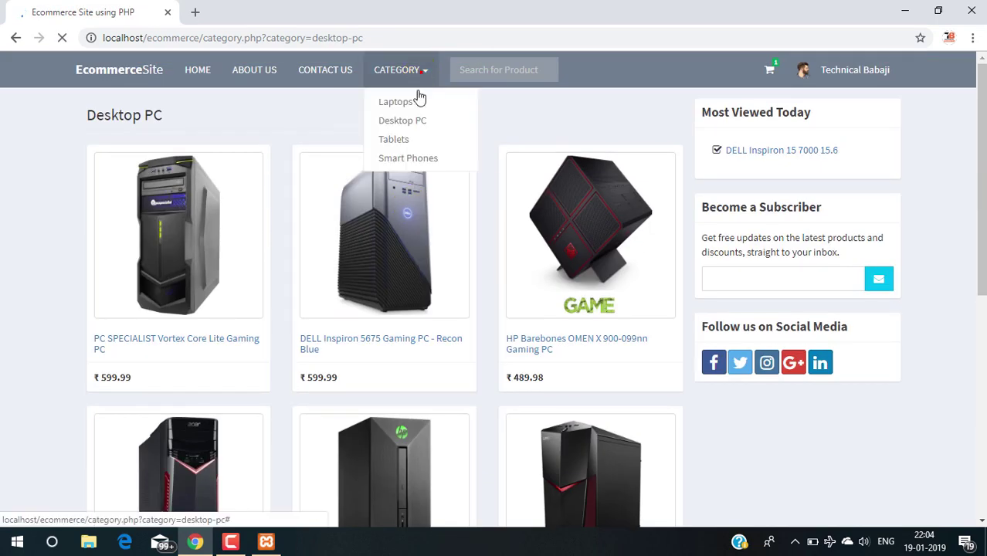
{"action": "left_click", "coordinate": [407, 157]}
{"action": "left_click", "coordinate": [126, 340]}
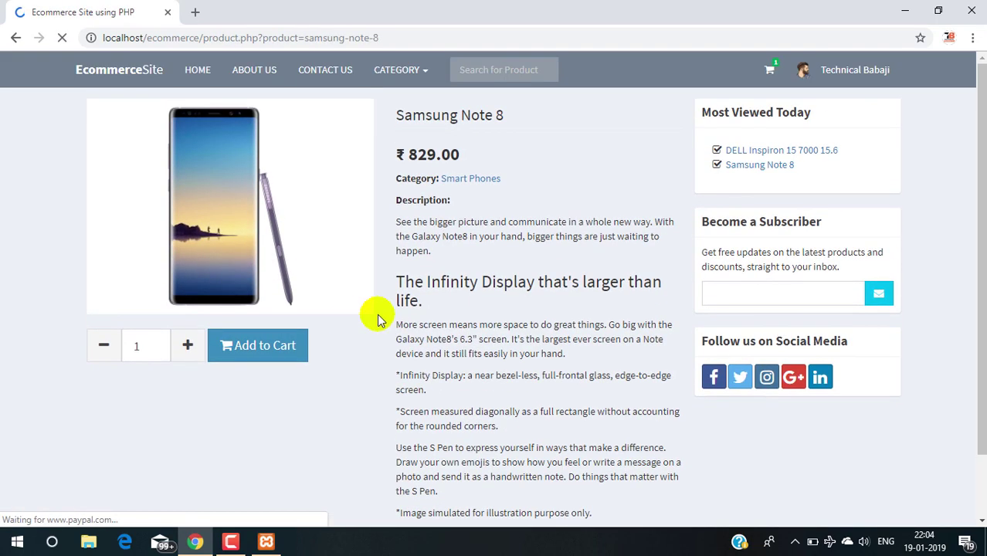
{"action": "left_click", "coordinate": [293, 350]}
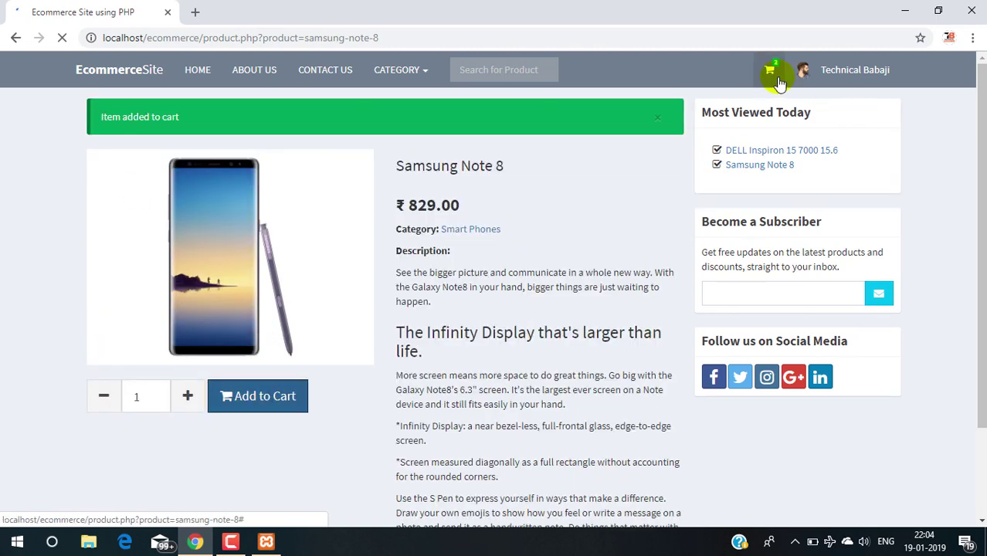
Open the full shopping cart and remove the DELL Inspiron 15 7000 15.6 from it
{"action": "left_click", "coordinate": [769, 70]}
{"action": "left_click", "coordinate": [690, 210]}
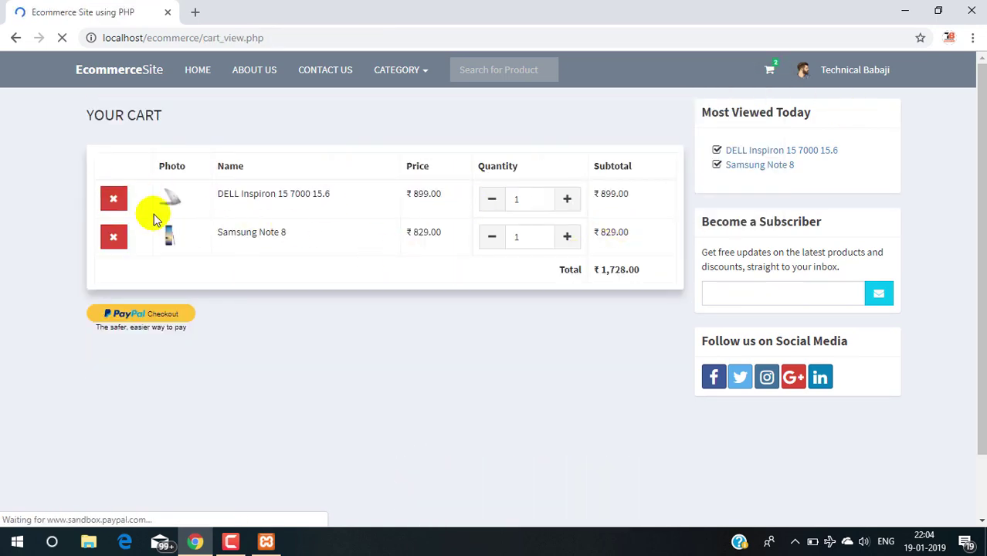
{"action": "left_click", "coordinate": [112, 199]}
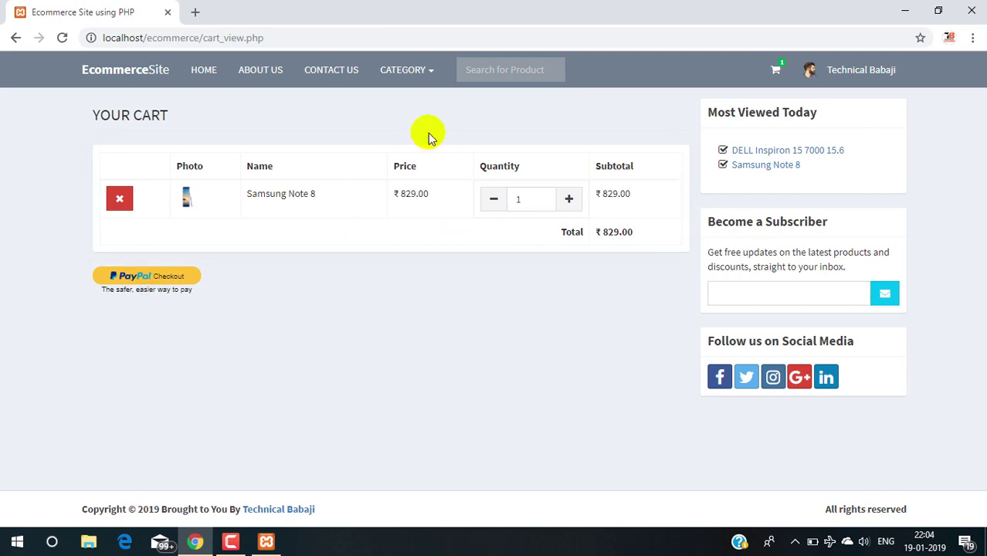
Sign out of the customer account and add one DELL Inspiron 15 7000 15.6 from the Laptops category to the cart as a guest
{"action": "left_click", "coordinate": [857, 69]}
{"action": "left_click", "coordinate": [873, 231]}
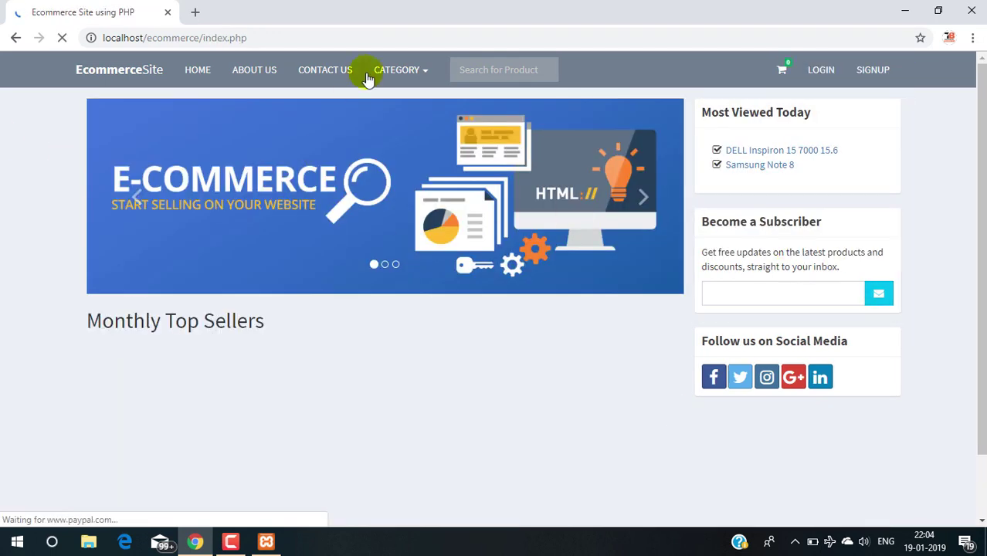
{"action": "left_click", "coordinate": [401, 69]}
{"action": "left_click", "coordinate": [431, 101]}
{"action": "left_click", "coordinate": [176, 346]}
{"action": "left_click", "coordinate": [257, 438]}
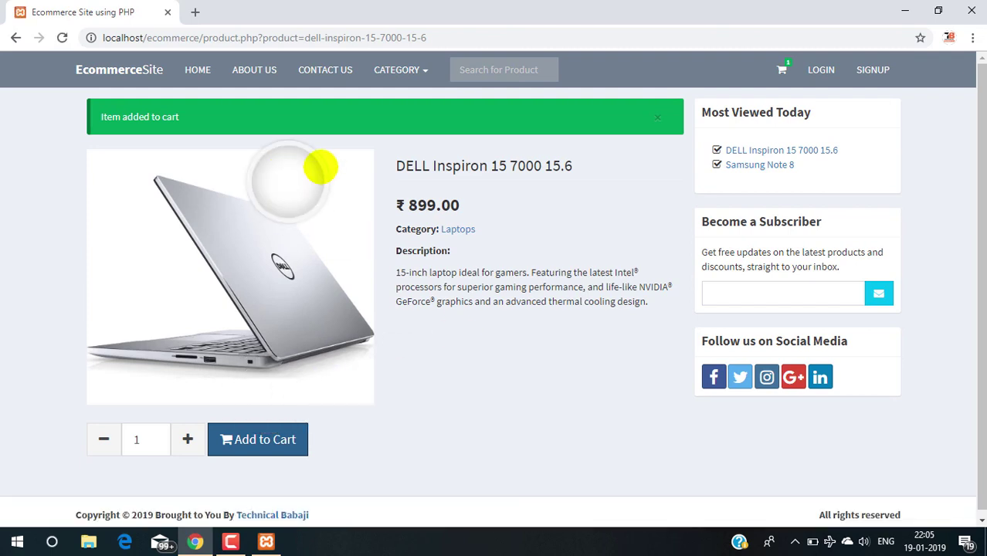
Log in from the guest cart with the customer's saved e-mail and password, and sign out again after viewing the combined cart
{"action": "left_click", "coordinate": [781, 69]}
{"action": "left_click", "coordinate": [695, 168]}
{"action": "left_click", "coordinate": [176, 274]}
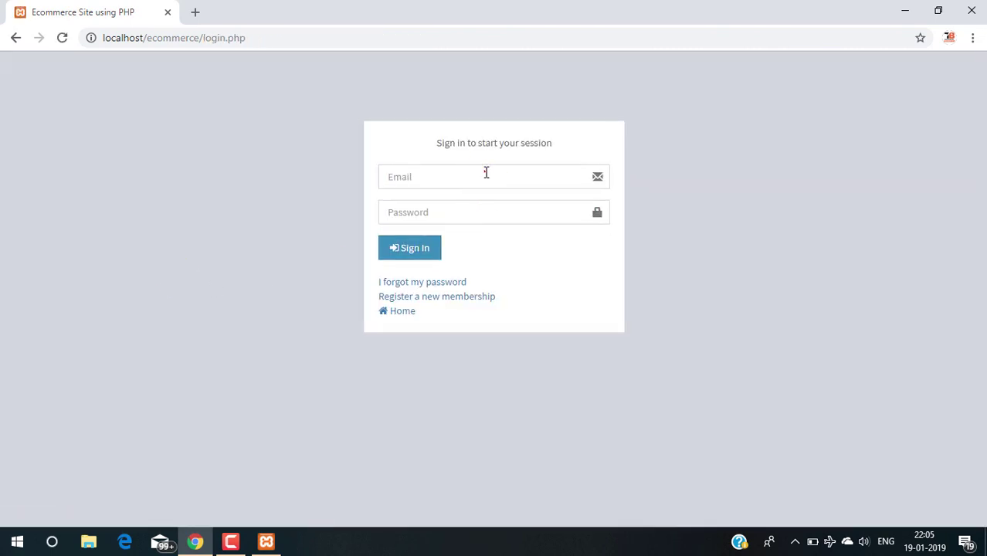
{"action": "left_click", "coordinate": [486, 172]}
{"action": "left_click", "coordinate": [432, 202]}
{"action": "left_click", "coordinate": [414, 219]}
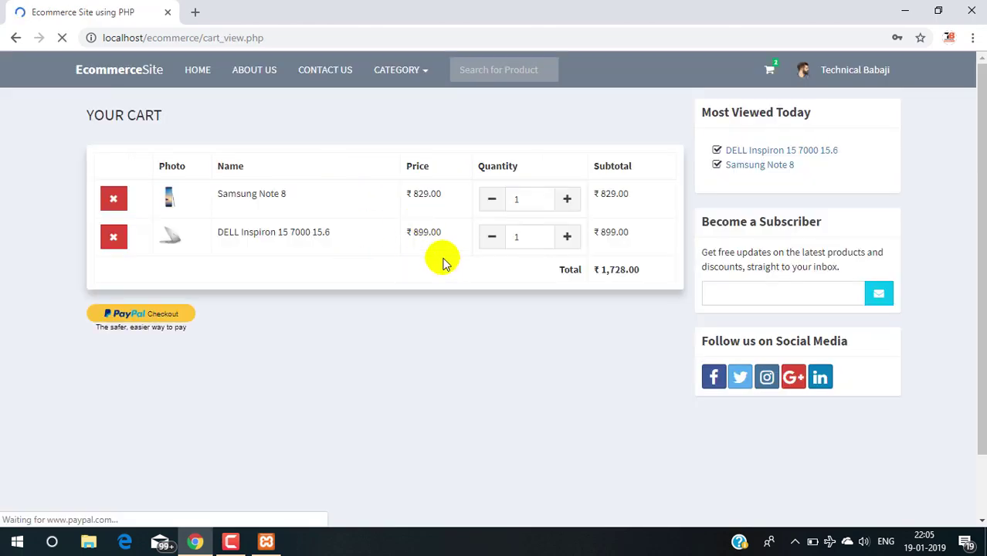
{"action": "left_click", "coordinate": [840, 70]}
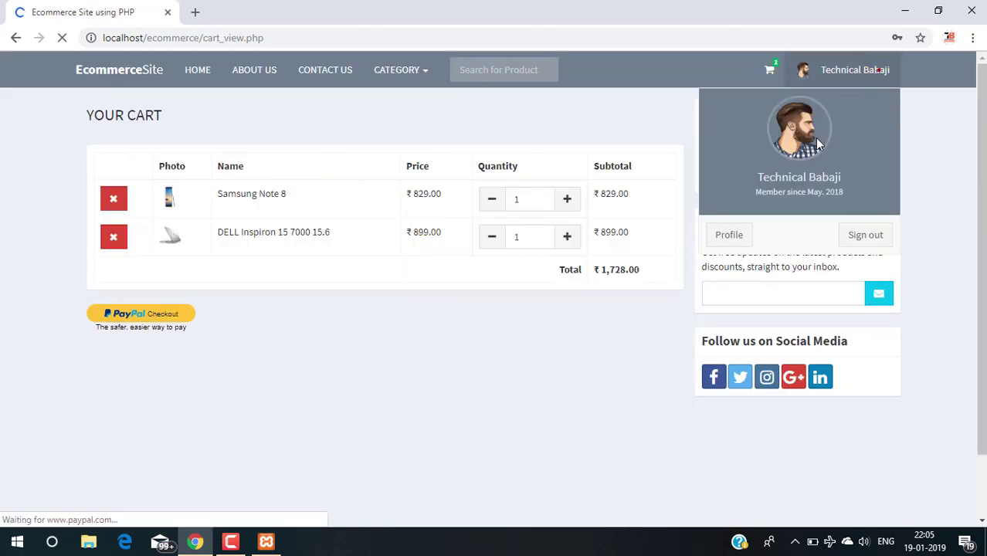
{"action": "left_click", "coordinate": [864, 234]}
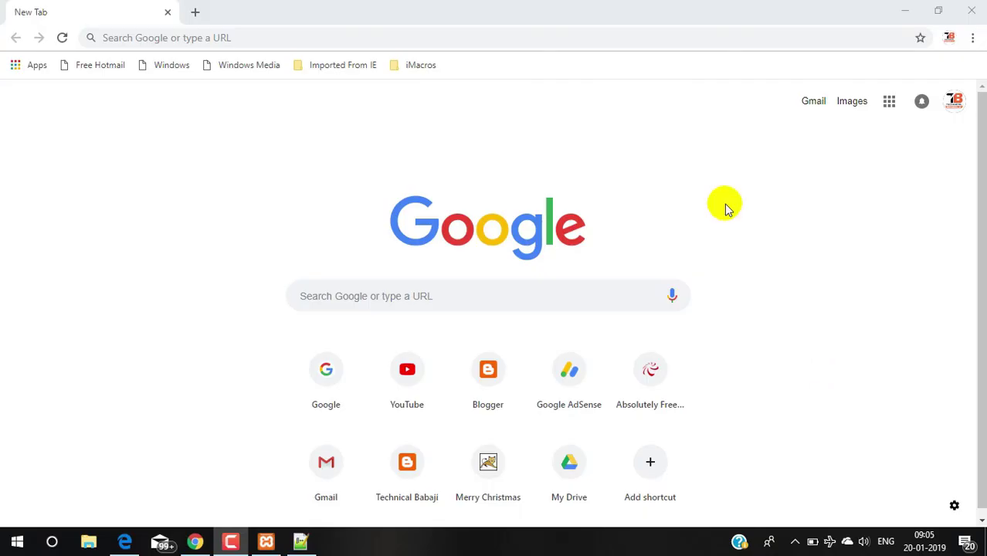
Go to wellprogram.blogspot.com and open the post E-commerce Site In PHP With Source Code
{"action": "left_click", "coordinate": [248, 35]}
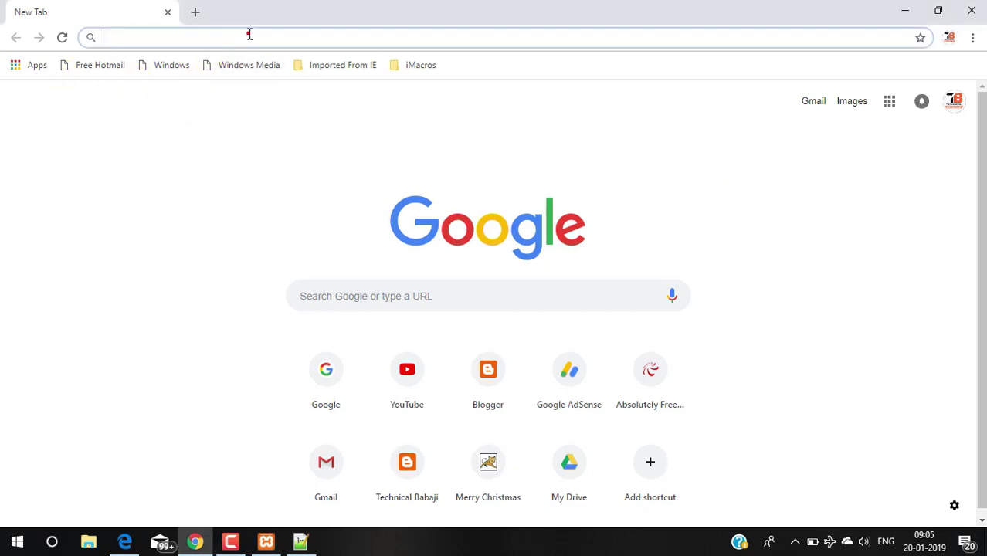
{"action": "type", "text": "wel"}
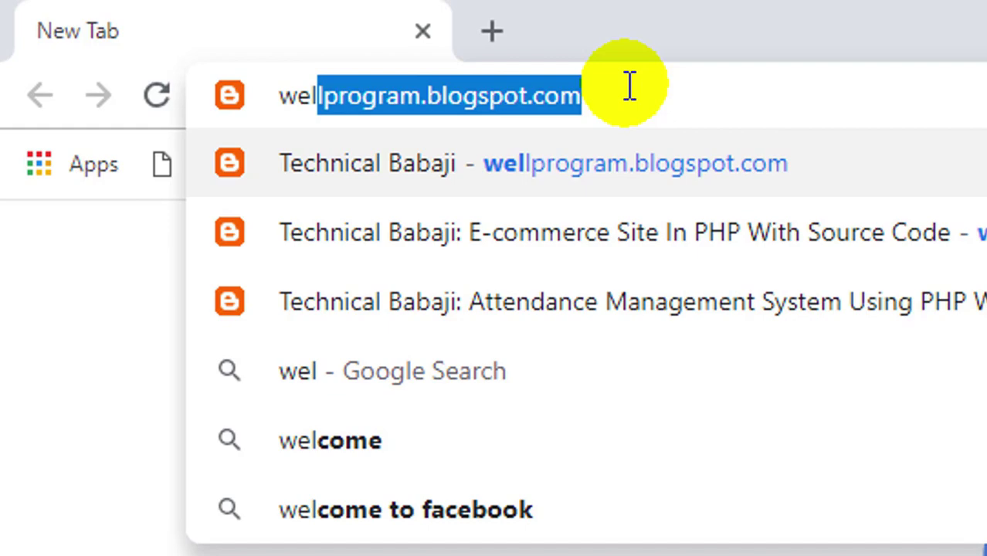
{"action": "key", "text": "Return"}
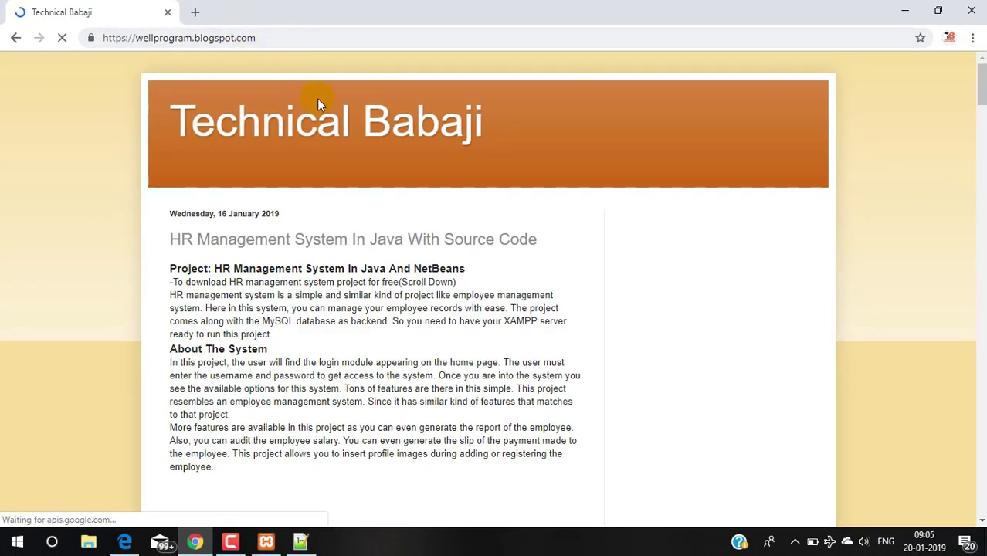
{"action": "scroll", "coordinate": [354, 137], "scroll_direction": "down", "scroll_amount": 8}
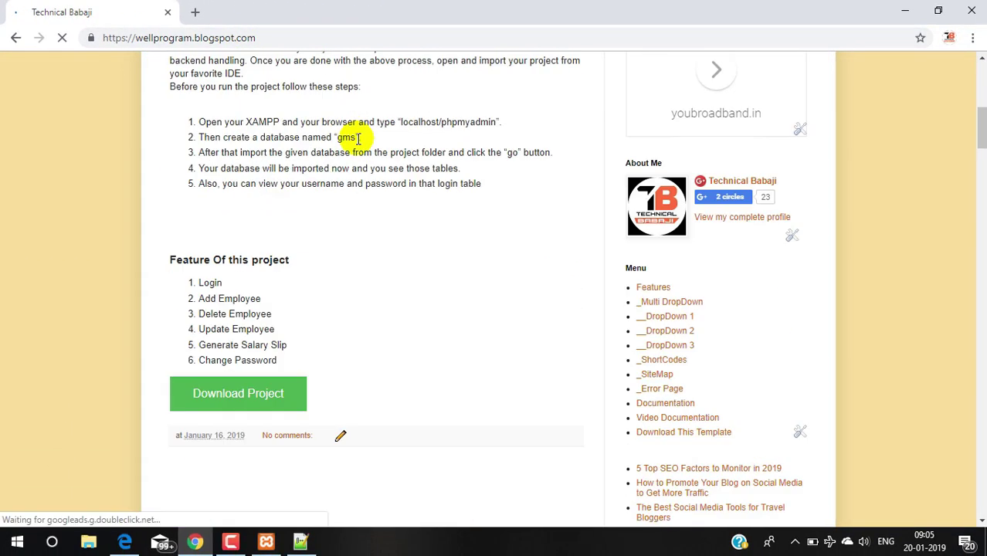
{"action": "scroll", "coordinate": [358, 139], "scroll_direction": "down", "scroll_amount": 3}
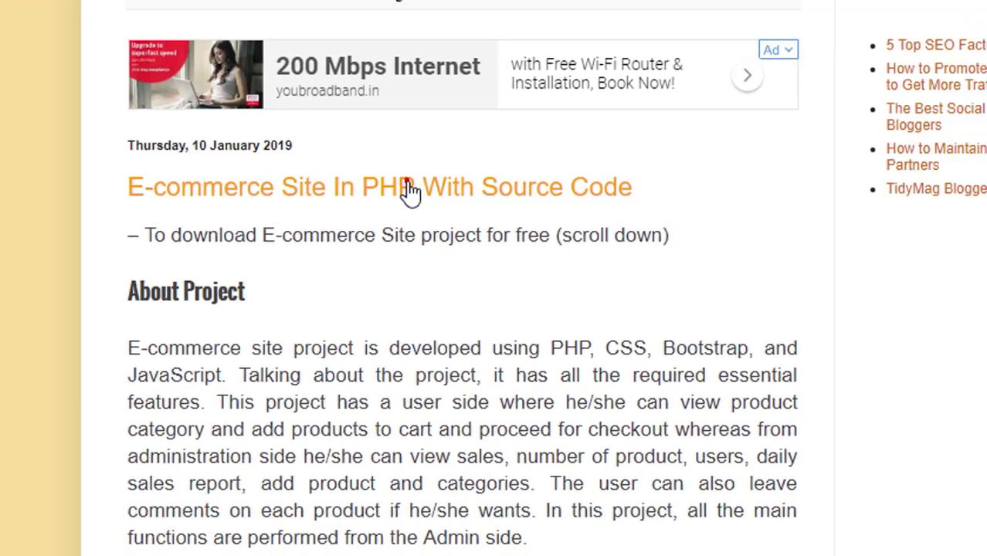
{"action": "left_click", "coordinate": [442, 188]}
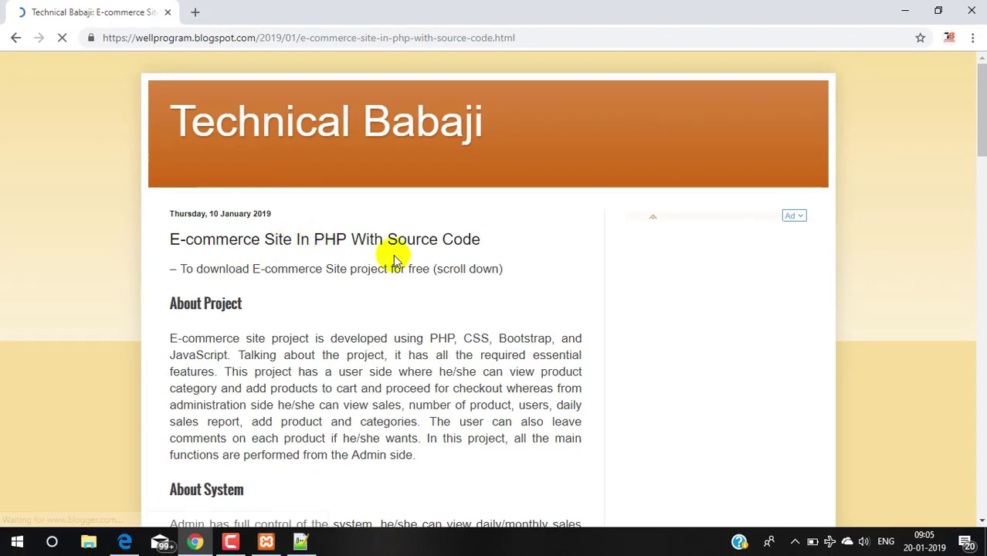
Read through the post's project description, feature list, and instructions for running the site and connecting the database
{"action": "scroll", "coordinate": [396, 258], "scroll_direction": "down", "scroll_amount": 2}
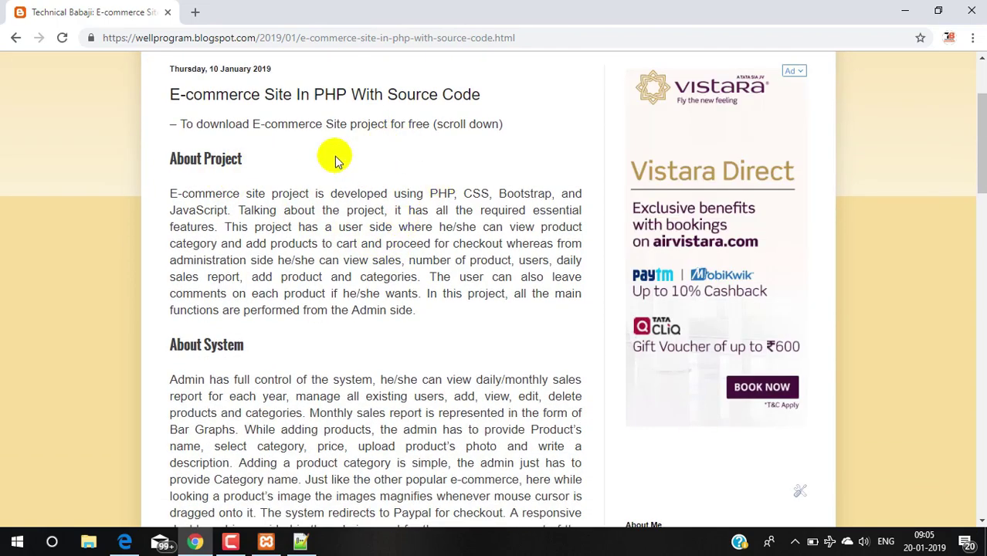
{"action": "scroll", "coordinate": [317, 190], "scroll_direction": "down", "scroll_amount": 2}
{"action": "scroll", "coordinate": [315, 192], "scroll_direction": "up", "scroll_amount": 2}
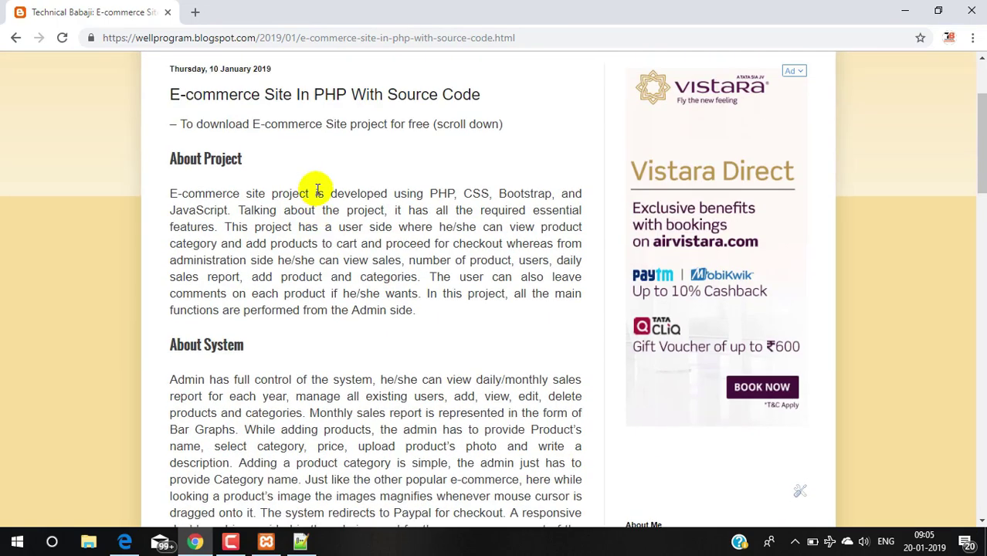
{"action": "scroll", "coordinate": [315, 187], "scroll_direction": "down", "scroll_amount": 3}
{"action": "scroll", "coordinate": [316, 187], "scroll_direction": "down", "scroll_amount": 3}
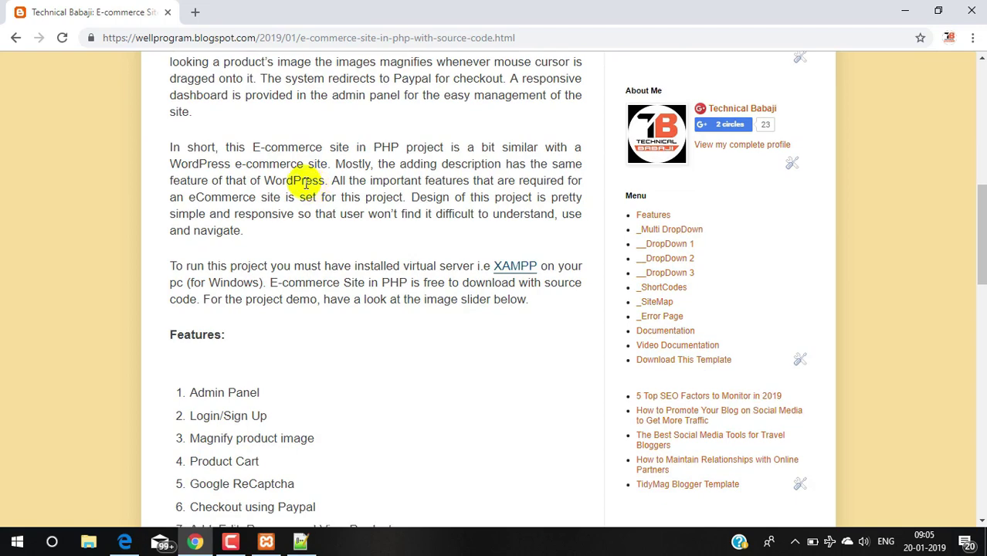
{"action": "scroll", "coordinate": [287, 193], "scroll_direction": "up", "scroll_amount": 1}
{"action": "scroll", "coordinate": [286, 192], "scroll_direction": "down", "scroll_amount": 3}
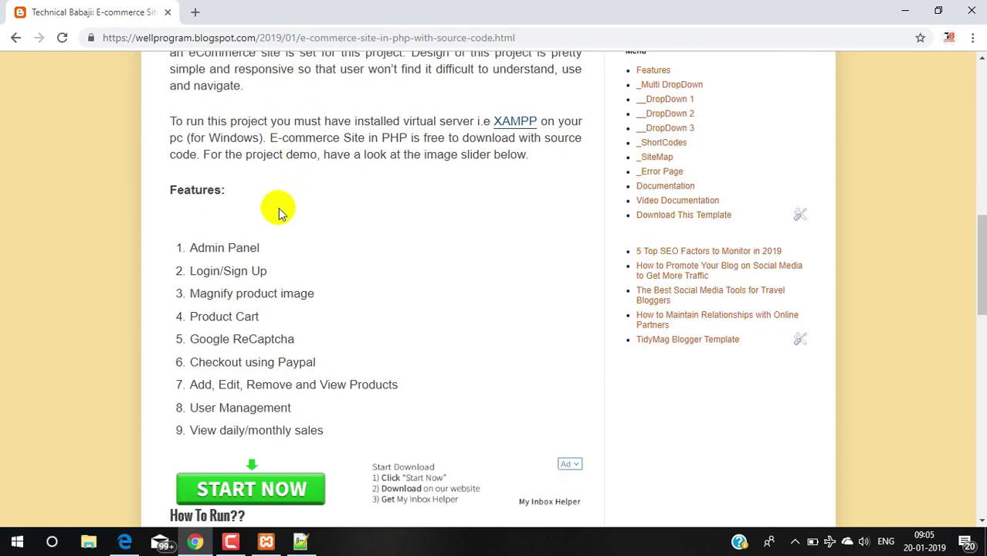
{"action": "scroll", "coordinate": [294, 214], "scroll_direction": "down", "scroll_amount": 4}
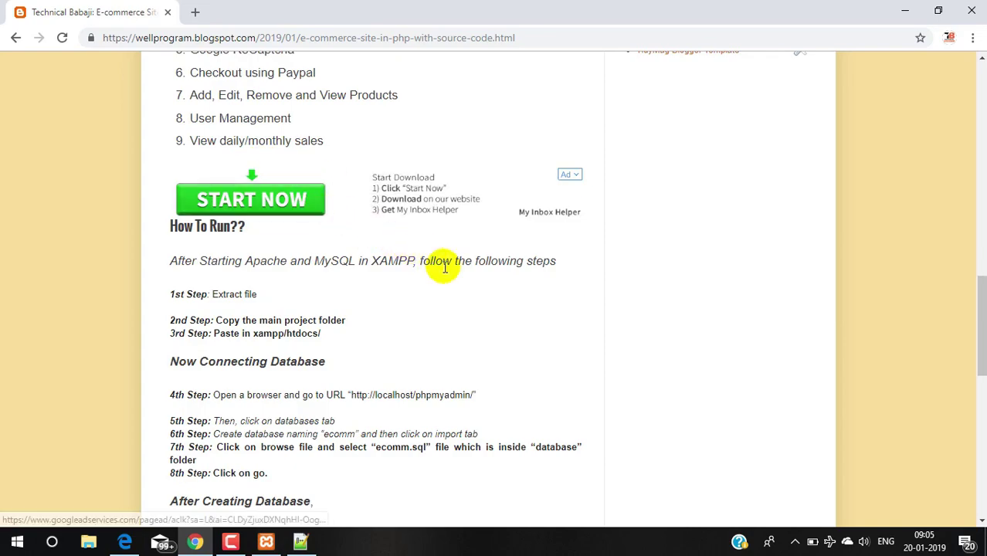
{"action": "scroll", "coordinate": [438, 269], "scroll_direction": "down", "scroll_amount": 2}
{"action": "scroll", "coordinate": [437, 270], "scroll_direction": "down", "scroll_amount": 2}
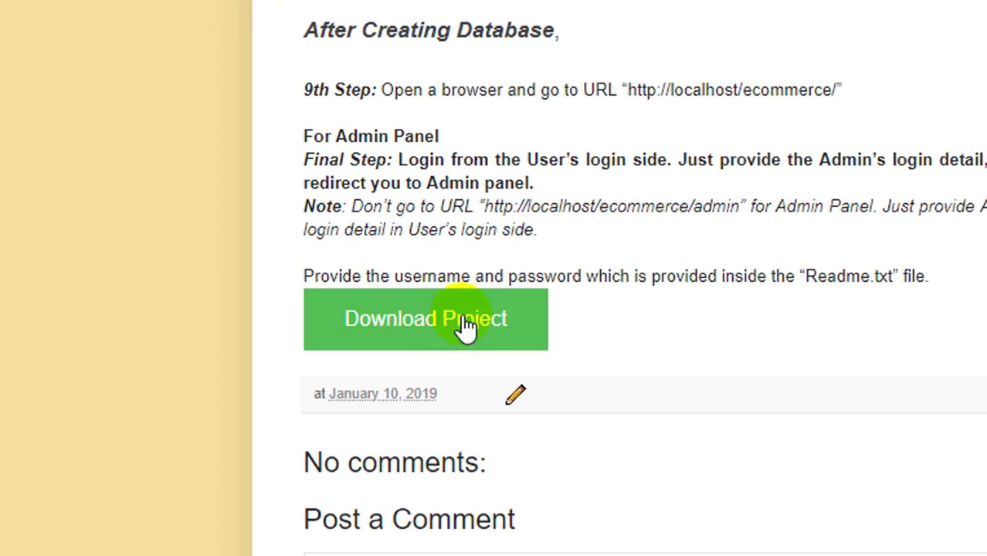
Download Ecommerce-Site-PHP.zip through the post's project download link and return to the desktop
{"action": "left_click", "coordinate": [465, 324]}
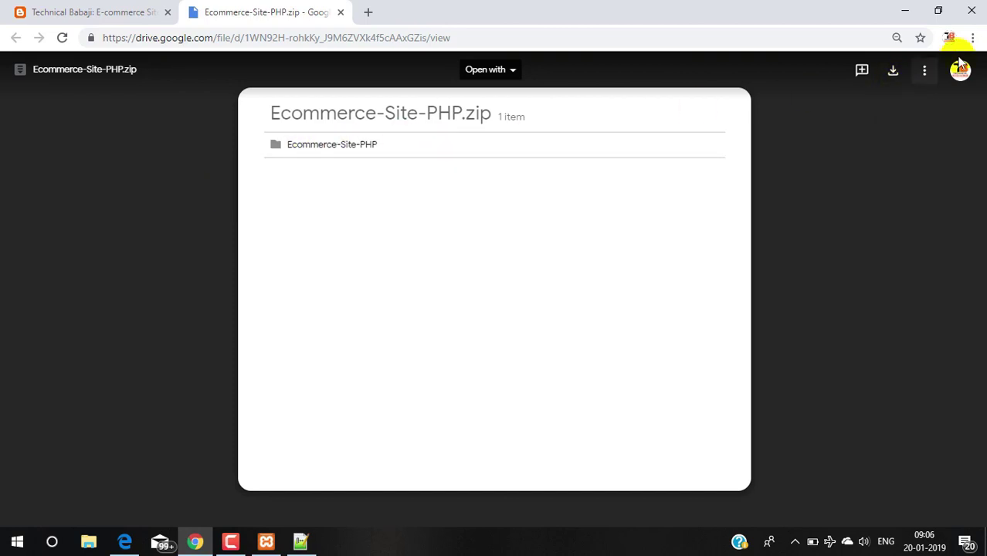
{"action": "left_click", "coordinate": [893, 74]}
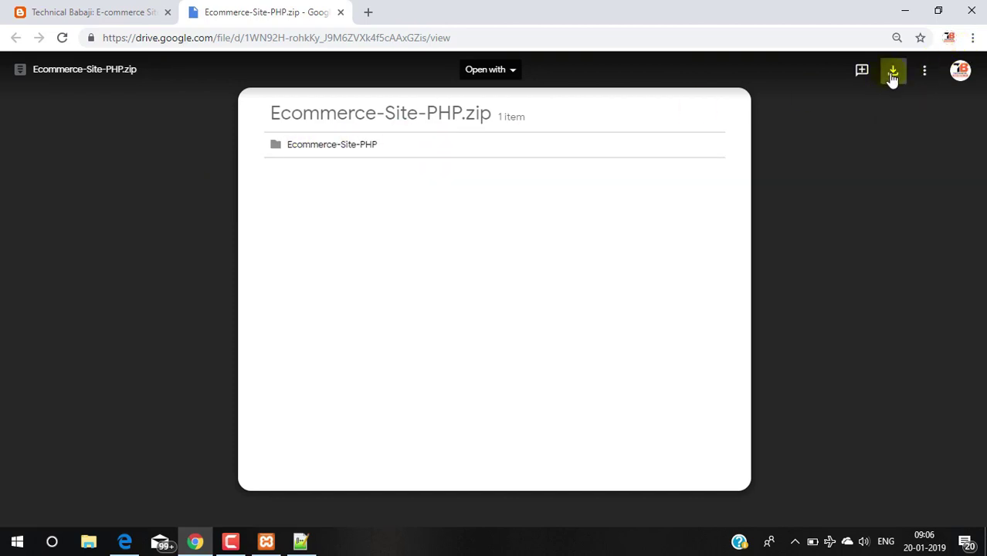
{"action": "left_click", "coordinate": [909, 12]}
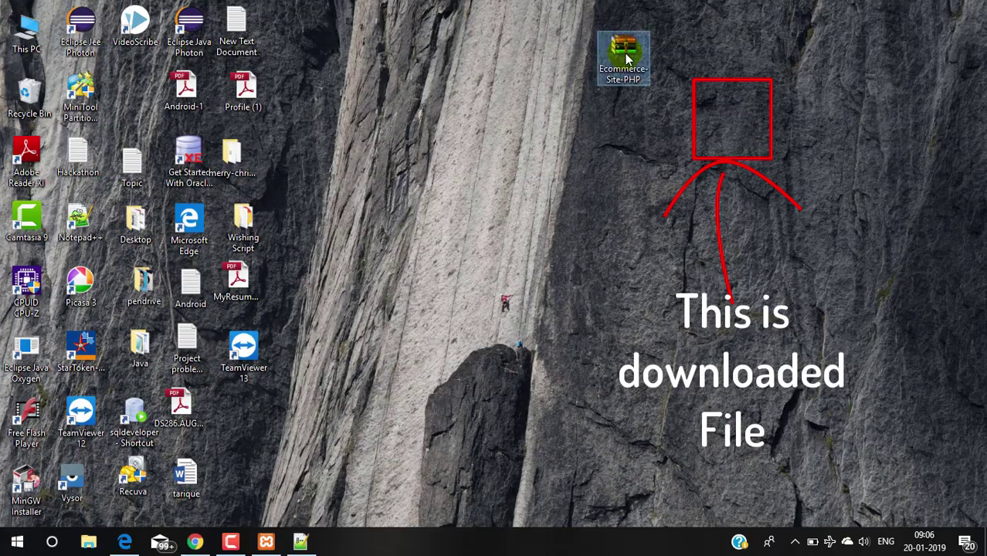
Extract the downloaded Ecommerce-Site-PHP archive into an Ecommerce-Site-PHP folder on the desktop
{"action": "right_click", "coordinate": [624, 53]}
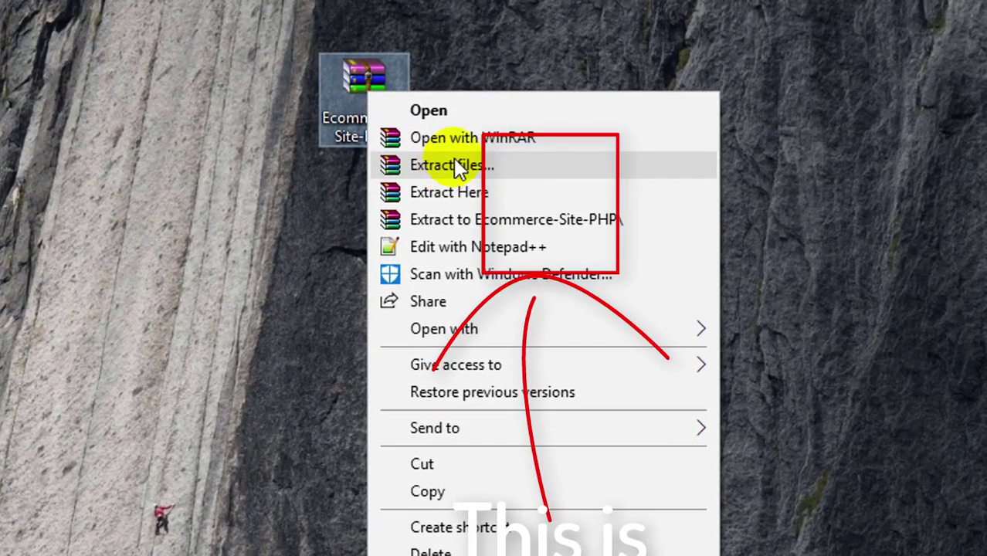
{"action": "left_click", "coordinate": [488, 163]}
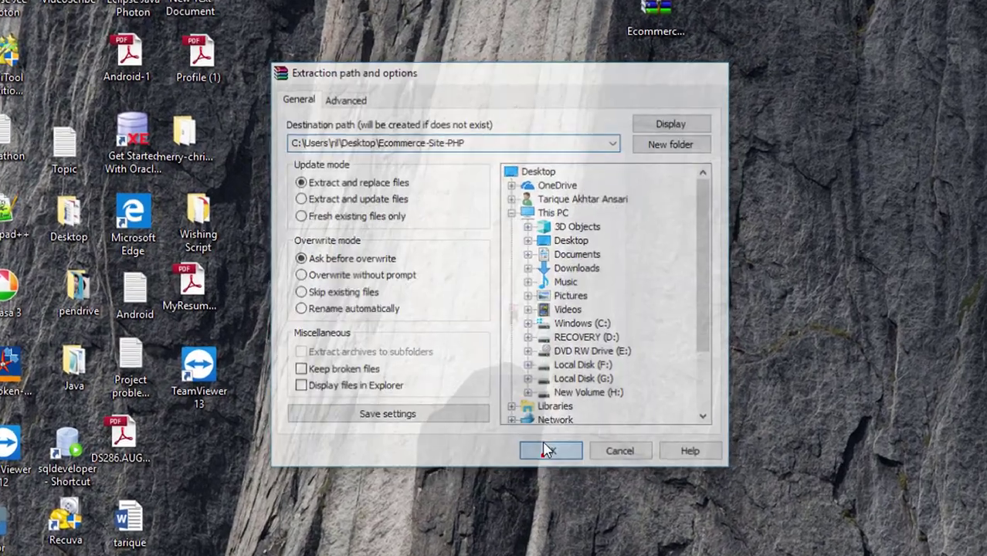
{"action": "left_click", "coordinate": [537, 419]}
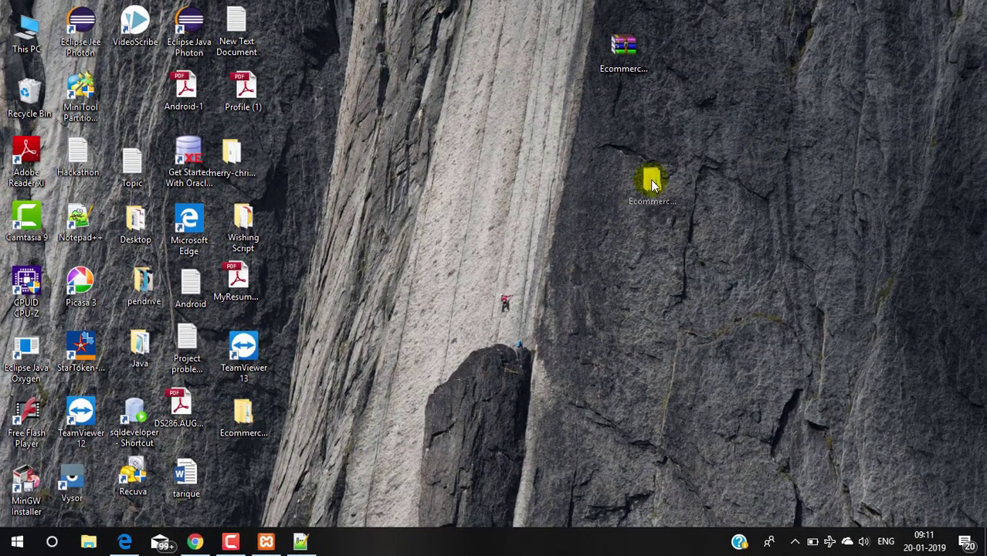
Open the extracted project down to its Ecommerce Site PHP folder and open the READ ME FIRST !!!! text file
{"action": "left_click", "coordinate": [651, 183]}
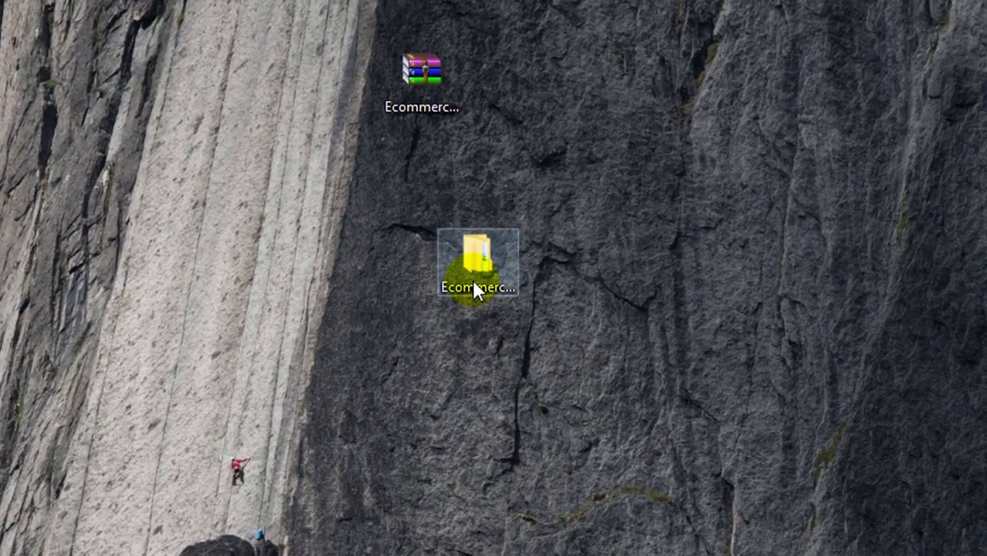
{"action": "double_click", "coordinate": [471, 278]}
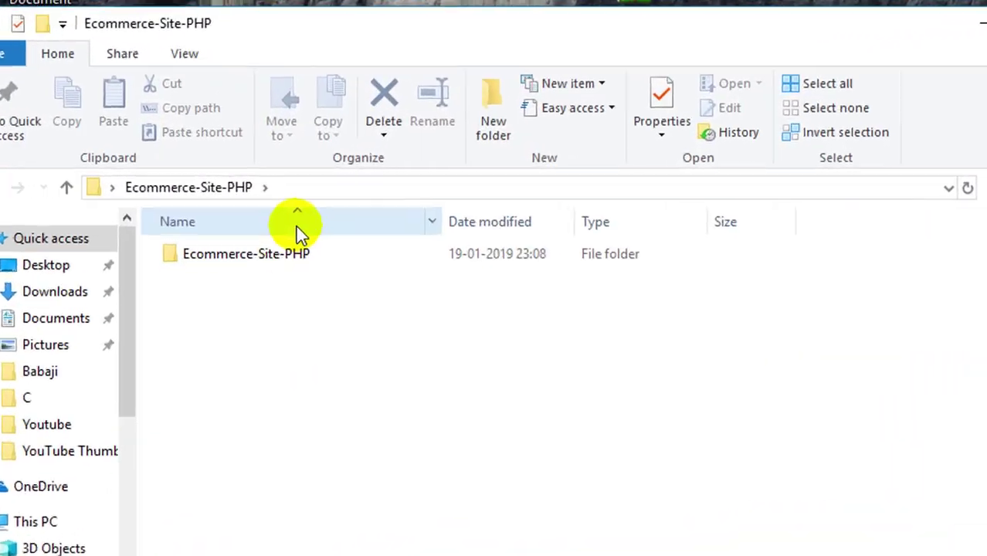
{"action": "left_click", "coordinate": [282, 257]}
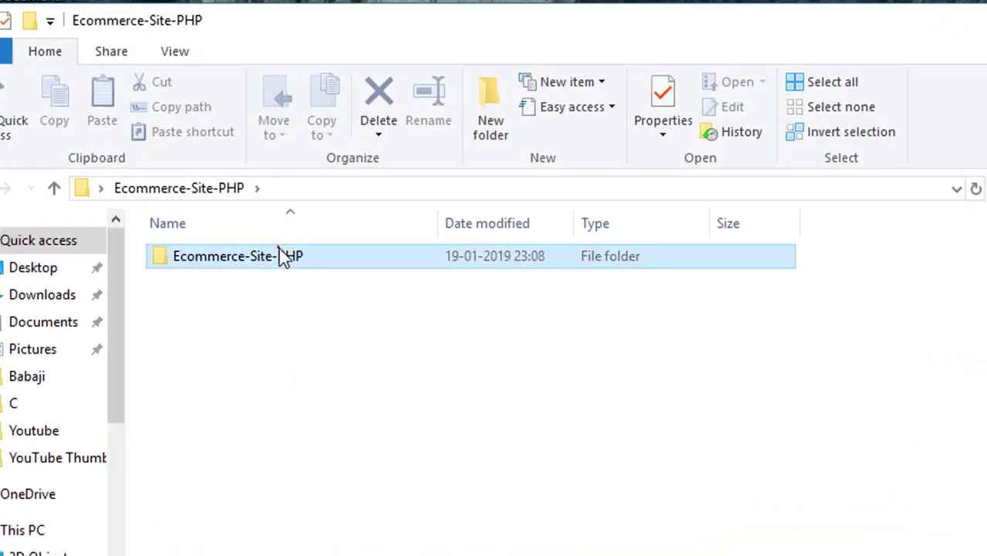
{"action": "double_click", "coordinate": [282, 257]}
{"action": "left_click", "coordinate": [277, 260]}
{"action": "double_click", "coordinate": [266, 262]}
{"action": "left_click", "coordinate": [241, 260]}
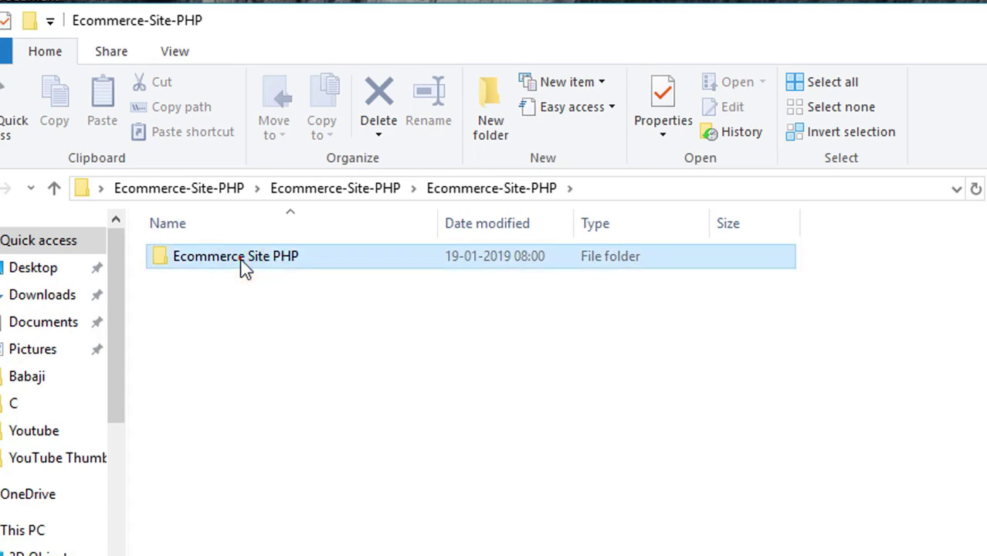
{"action": "double_click", "coordinate": [244, 266]}
{"action": "left_click", "coordinate": [207, 282]}
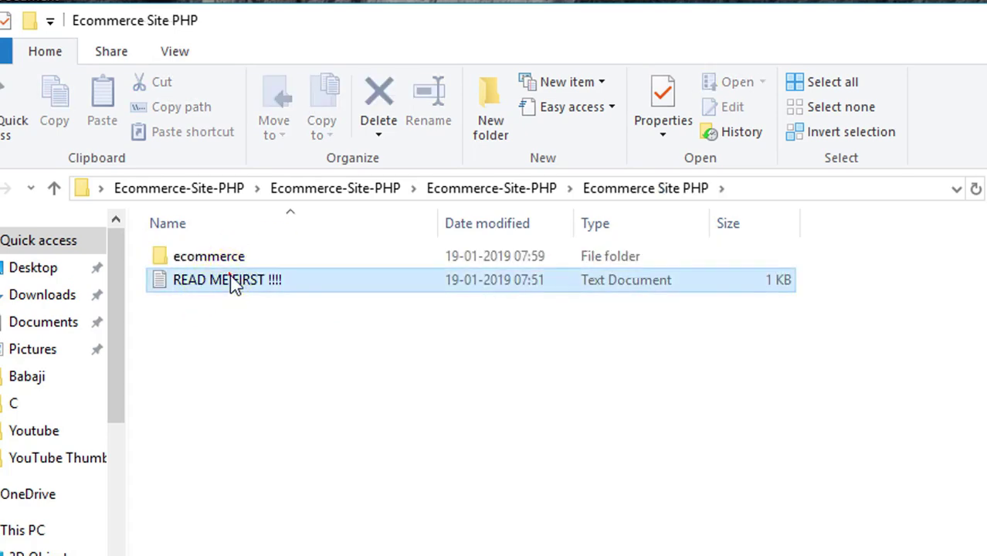
{"action": "double_click", "coordinate": [234, 282]}
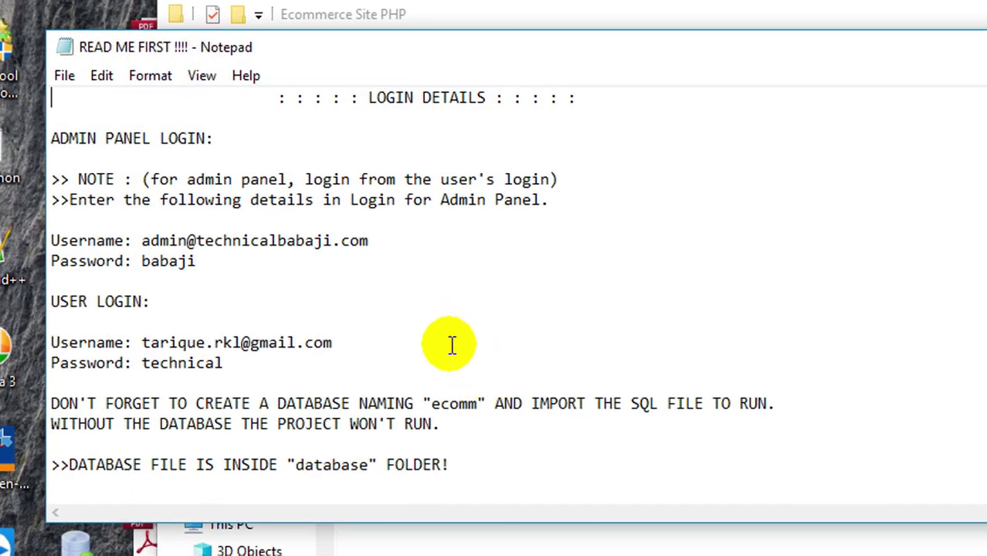
Highlight the admin panel and user login details in the readme to review them
{"action": "left_click_drag", "start_coordinate": [207, 267], "coordinate": [78, 244]}
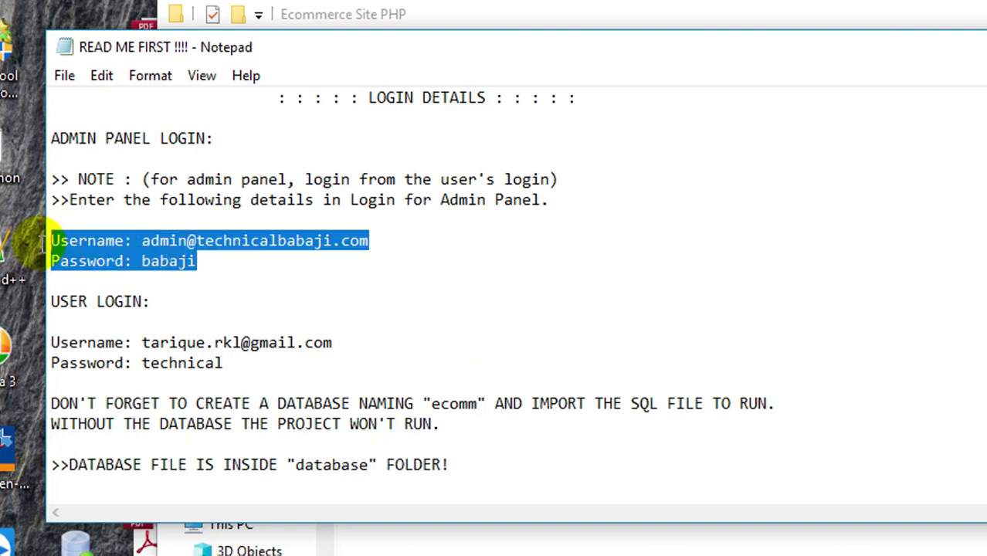
{"action": "scroll", "coordinate": [370, 280], "scroll_direction": "down", "scroll_amount": 2}
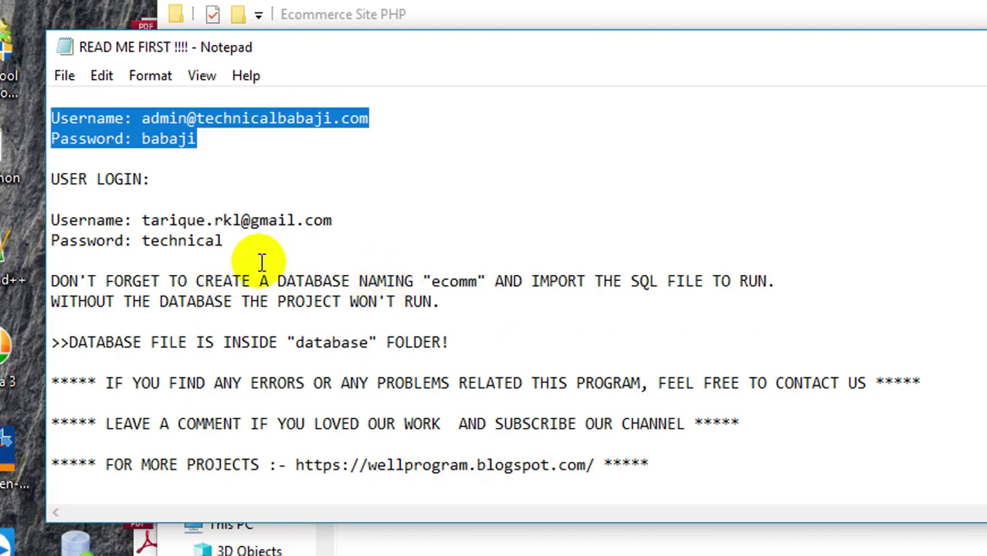
{"action": "left_click_drag", "start_coordinate": [223, 240], "coordinate": [69, 222]}
Copy the database name ecomm from the readme's database instruction
{"action": "left_click", "coordinate": [457, 266]}
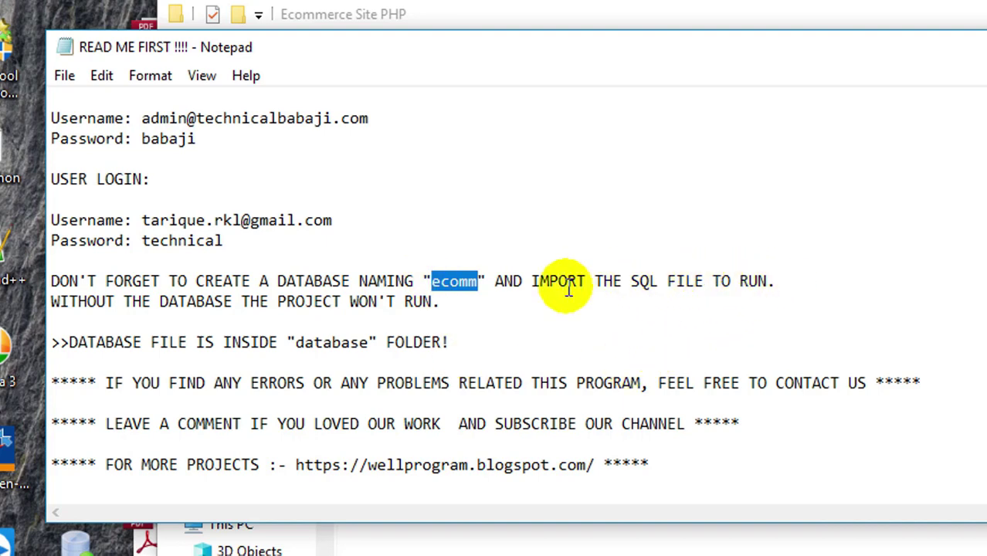
{"action": "right_click", "coordinate": [462, 282]}
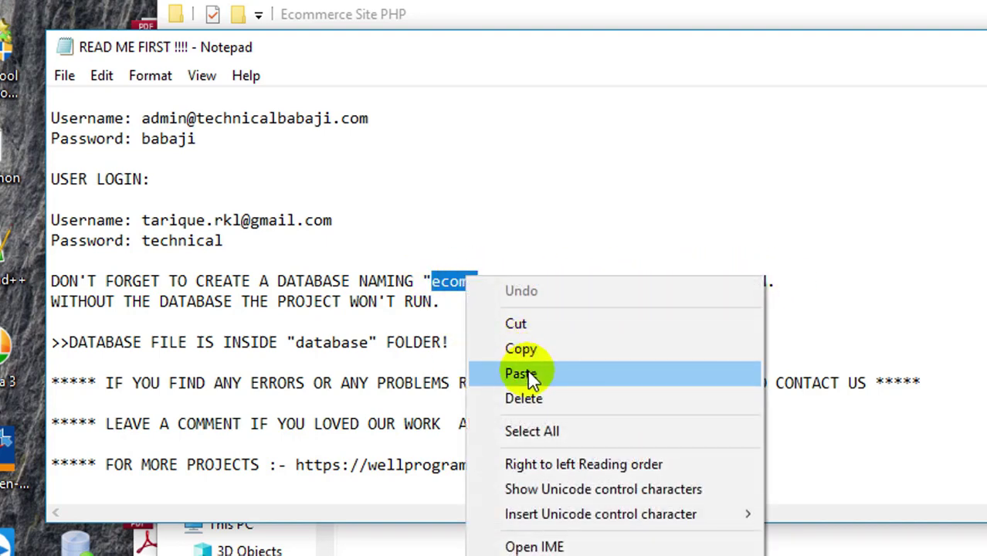
{"action": "left_click", "coordinate": [526, 349]}
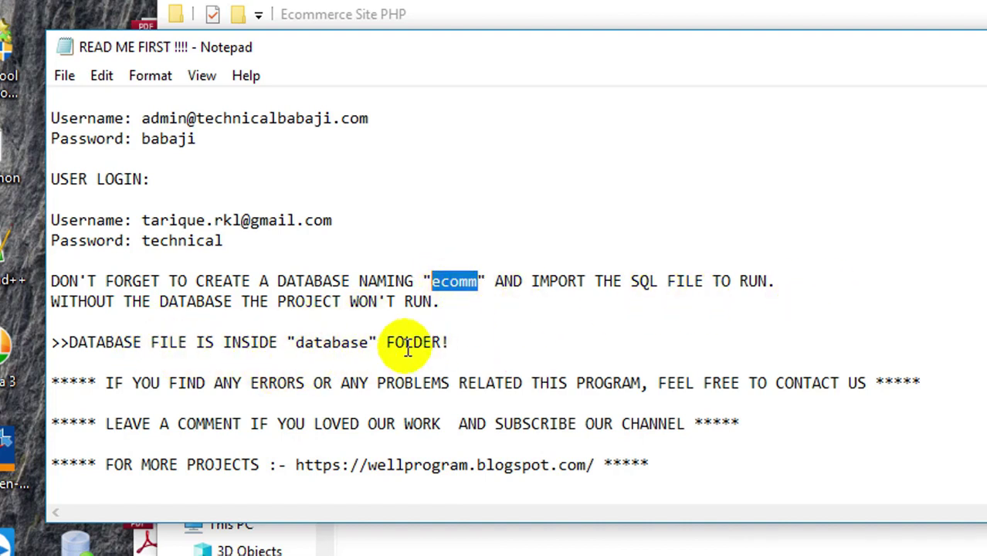
Highlight the readme's database folder note, close the readme, and open the database folder inside the ecommerce folder
{"action": "triple_click", "coordinate": [458, 340]}
{"action": "left_click", "coordinate": [52, 357]}
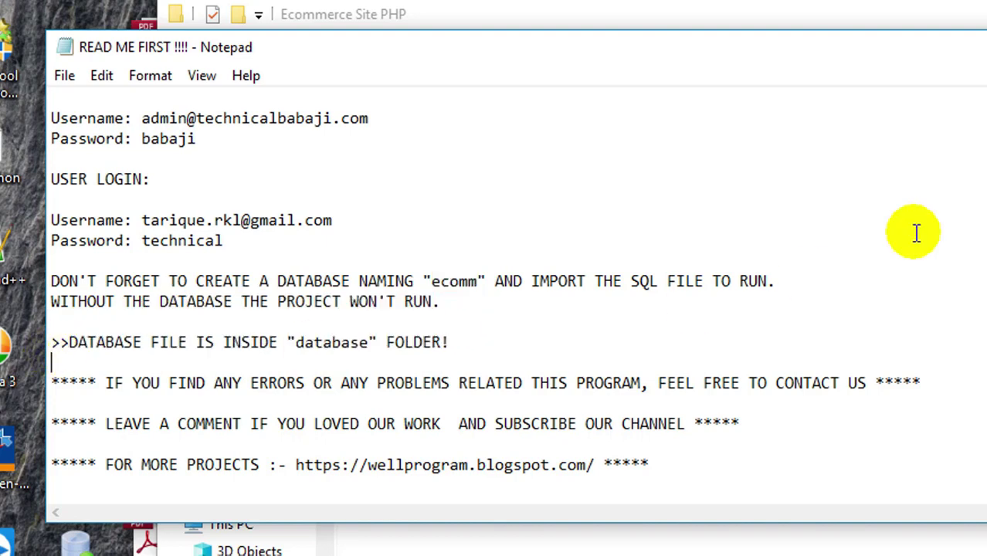
{"action": "key", "text": "alt+F4"}
{"action": "double_click", "coordinate": [436, 249]}
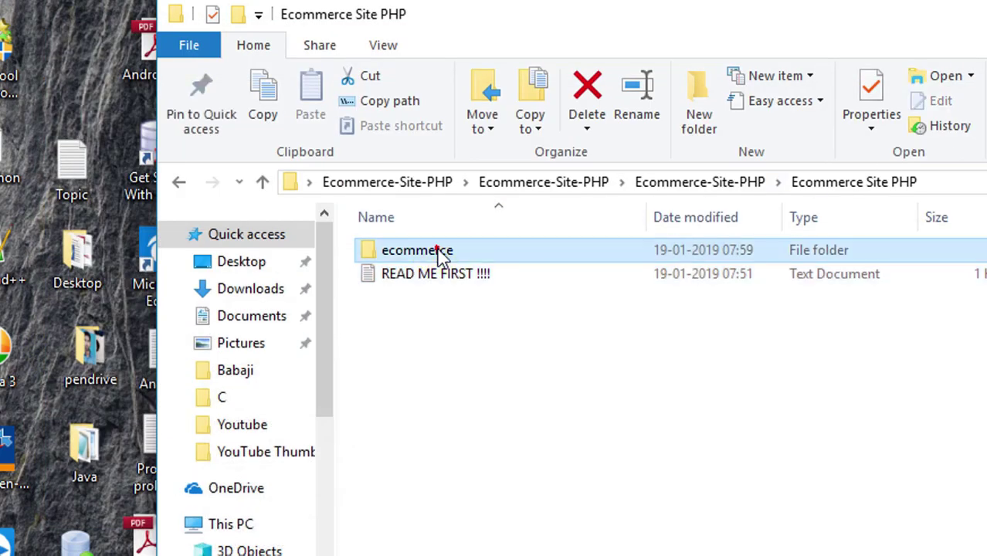
{"action": "double_click", "coordinate": [425, 325]}
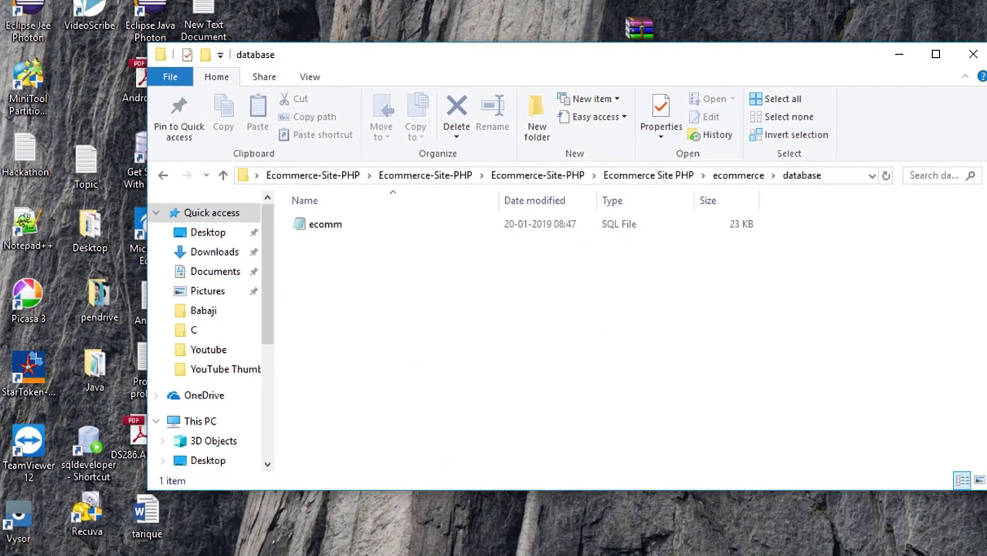
Switch to the XAMPP Control Panel, open the MySQL admin page, and start a new database
{"action": "left_click", "coordinate": [265, 542]}
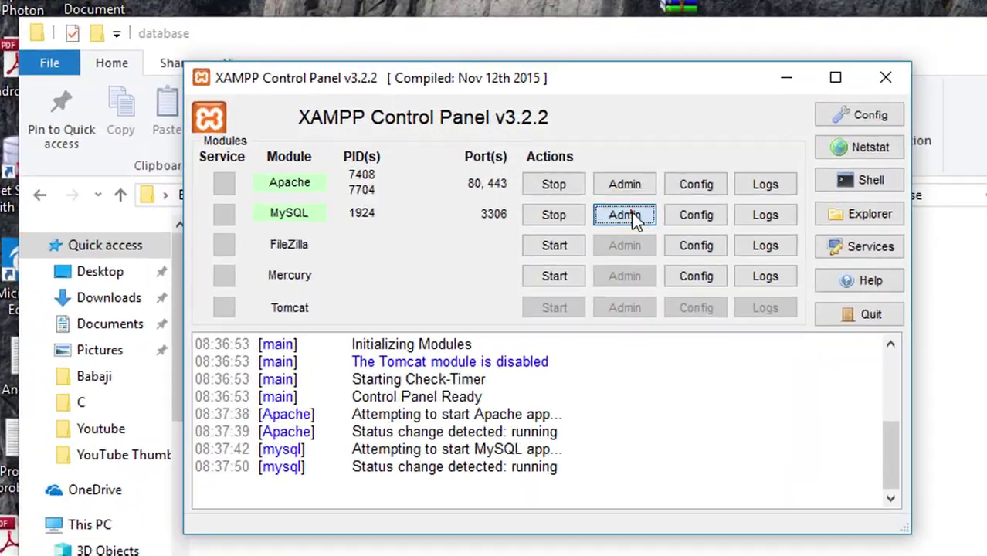
{"action": "left_click", "coordinate": [587, 187]}
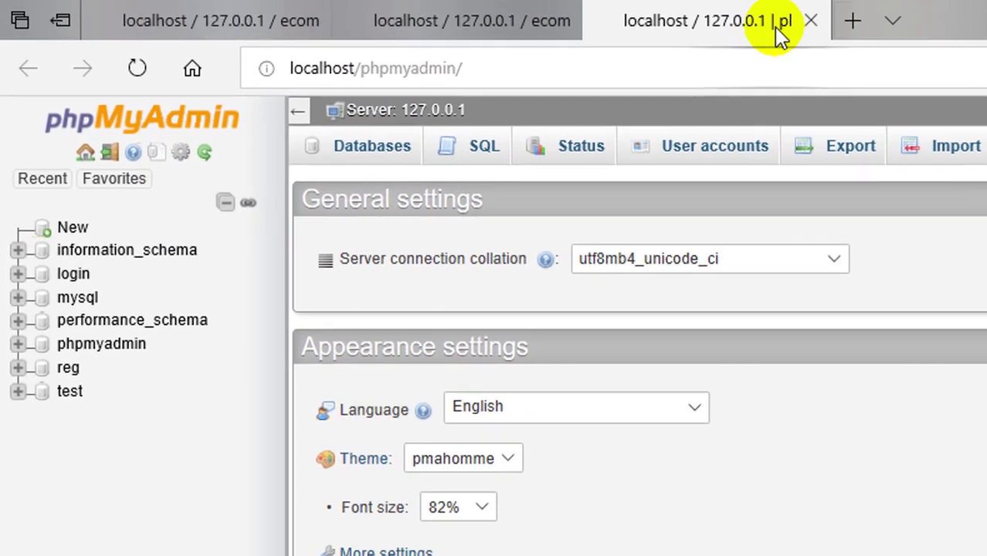
{"action": "left_click", "coordinate": [66, 234]}
{"action": "left_click", "coordinate": [423, 317]}
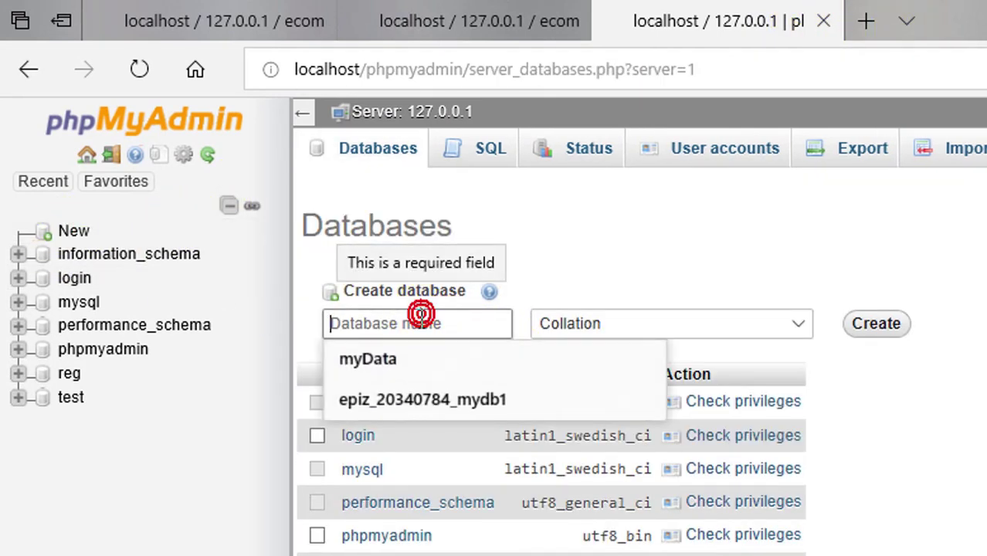
{"action": "type", "text": "e"}
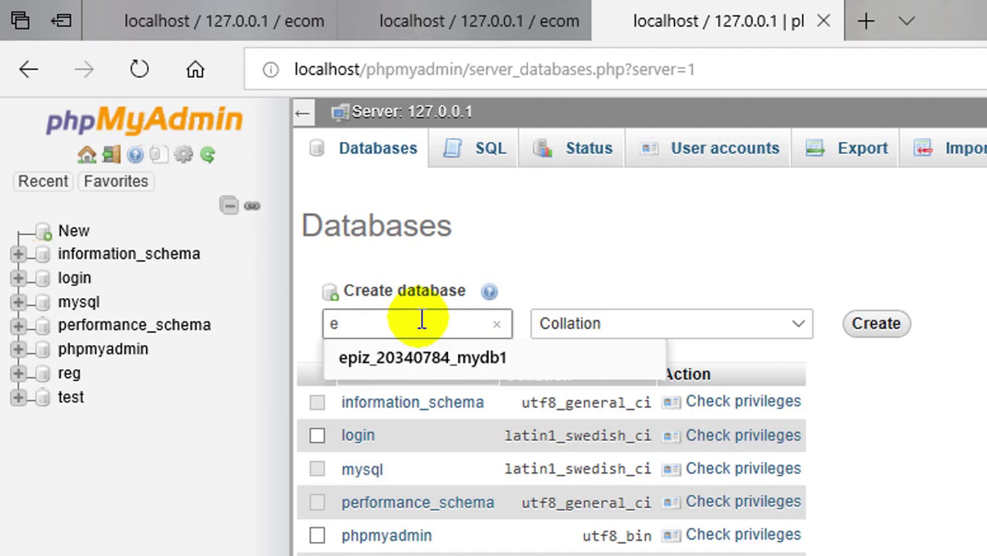
{"action": "type", "text": "co"}
{"action": "key", "text": "BackSpace"}
{"action": "key", "text": "BackSpace"}
{"action": "key", "text": "BackSpace"}
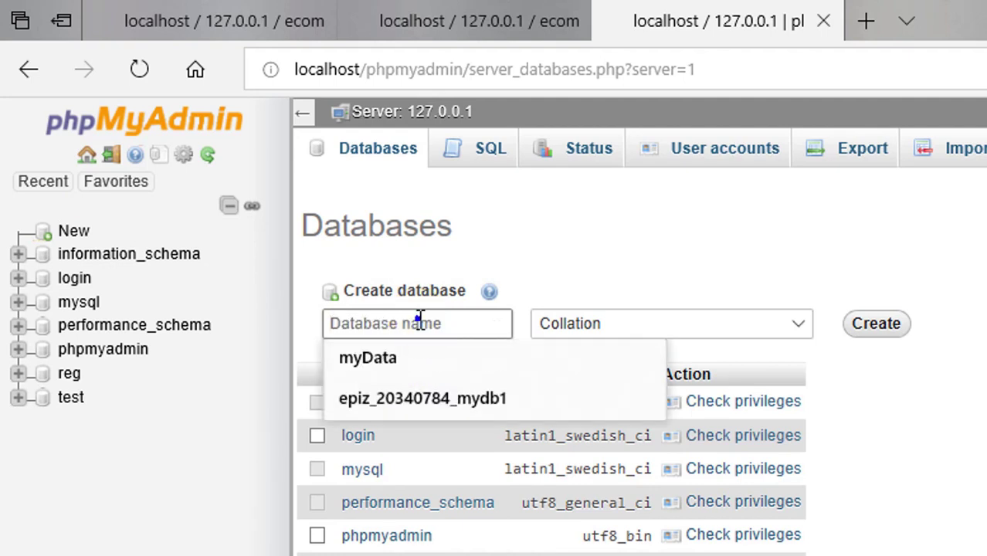
Create a database with the copied name ecomm and open it from the database tree
{"action": "right_click", "coordinate": [420, 322]}
{"action": "left_click", "coordinate": [470, 434]}
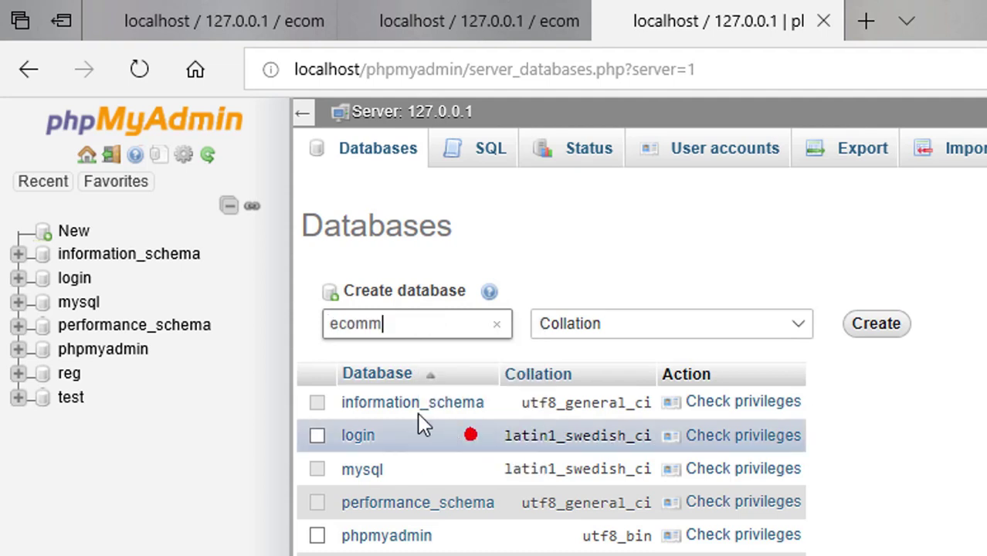
{"action": "left_click", "coordinate": [896, 324]}
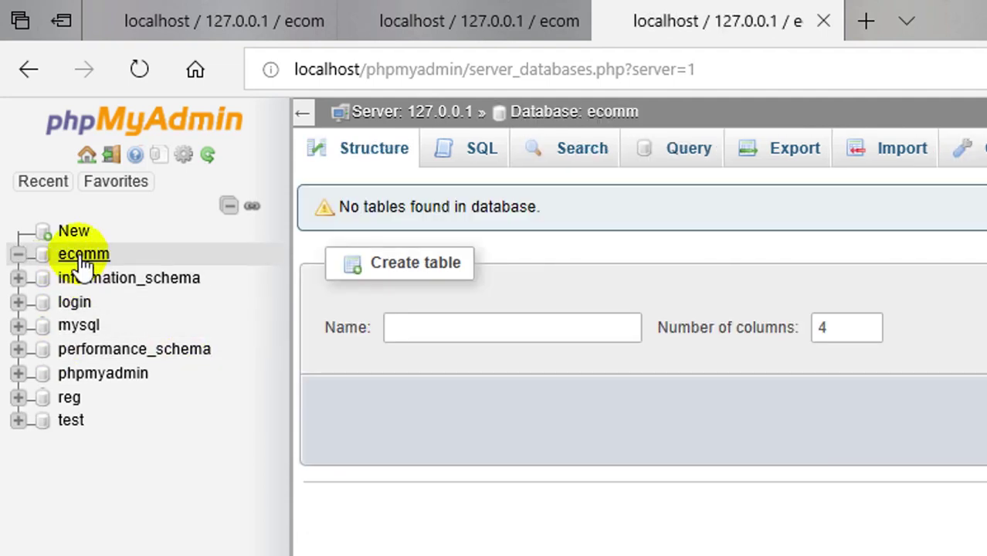
{"action": "left_click", "coordinate": [81, 257]}
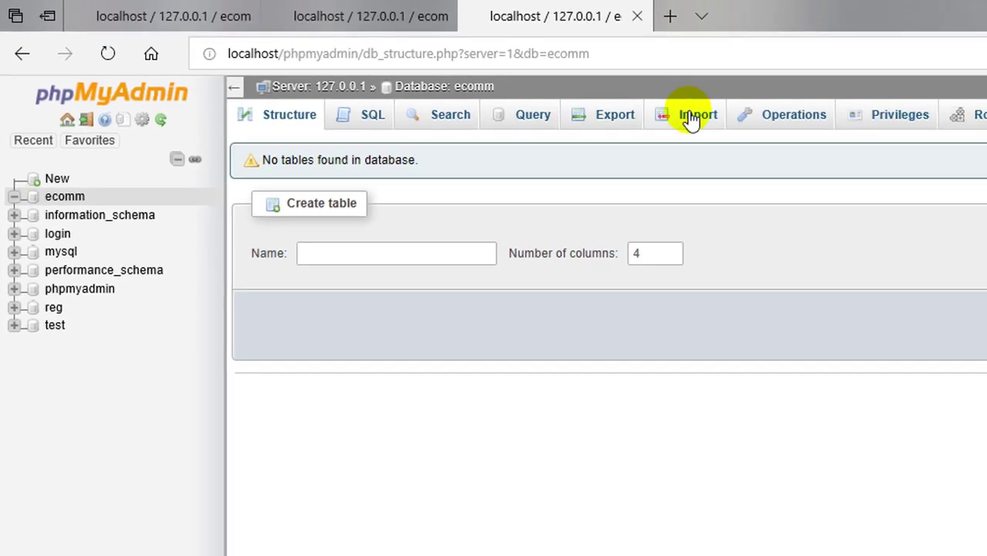
On the ecomm database's import page, choose the ecomm SQL file from the desktop project's ecommerce > database folder
{"action": "left_click", "coordinate": [733, 124]}
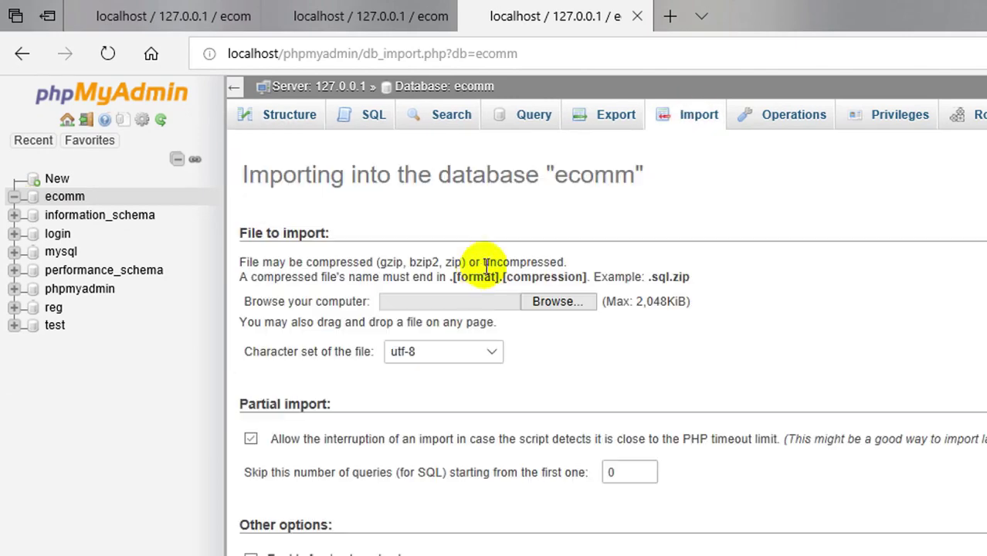
{"action": "left_click", "coordinate": [534, 303]}
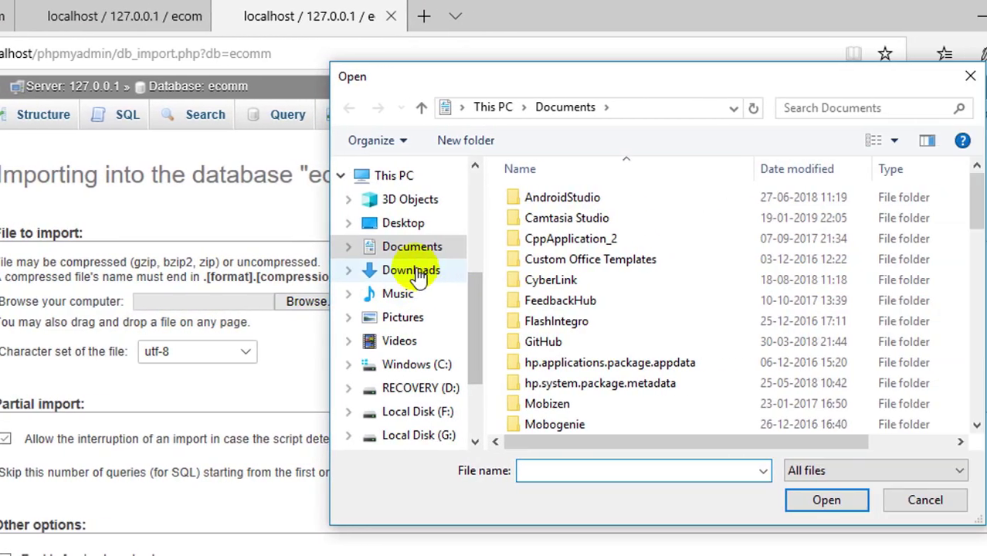
{"action": "left_click", "coordinate": [361, 223]}
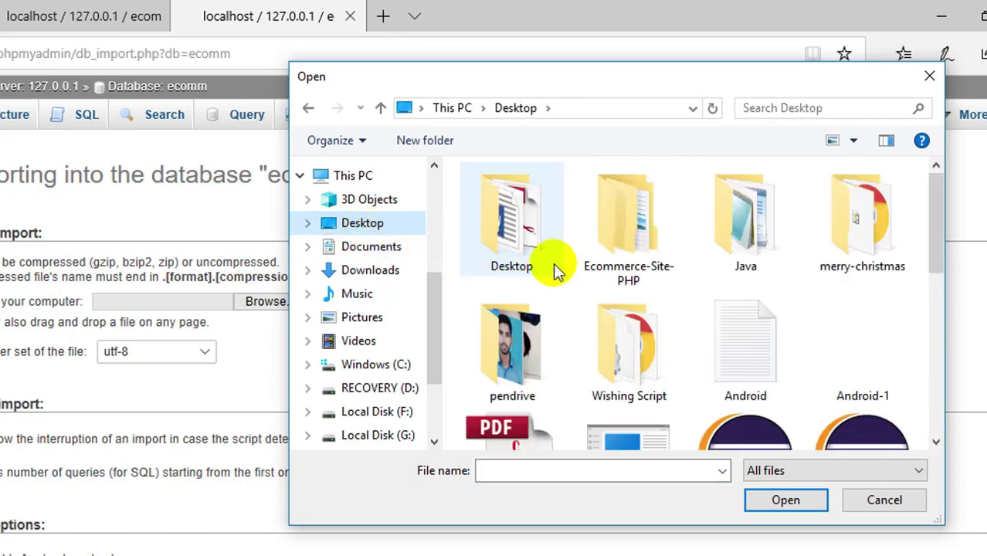
{"action": "left_click", "coordinate": [620, 229]}
{"action": "double_click", "coordinate": [620, 228]}
{"action": "double_click", "coordinate": [533, 204]}
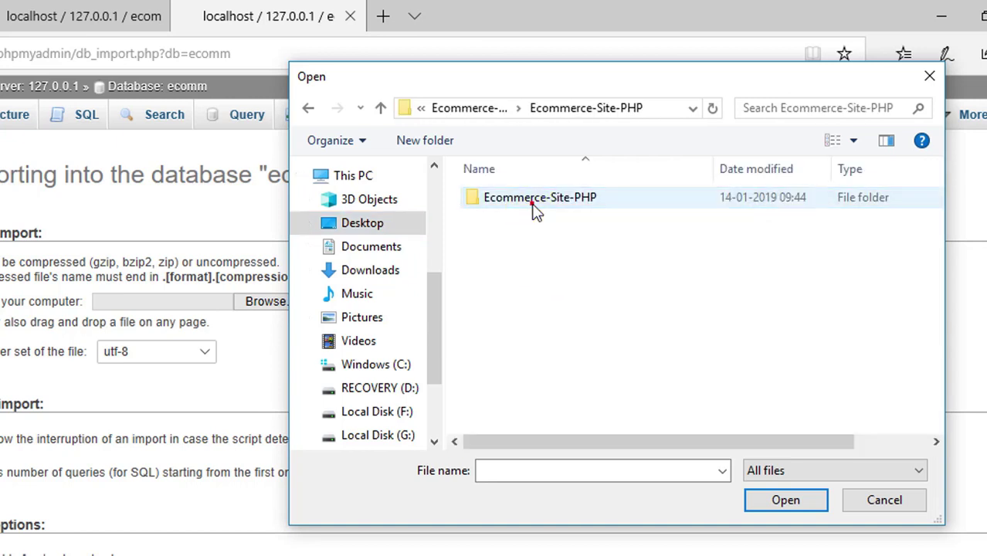
{"action": "double_click", "coordinate": [530, 197]}
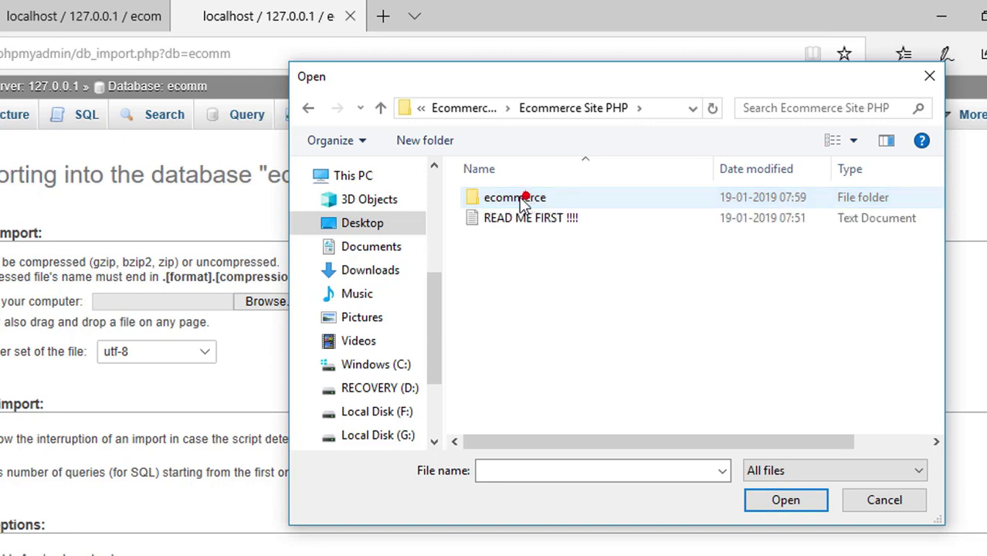
{"action": "double_click", "coordinate": [494, 199]}
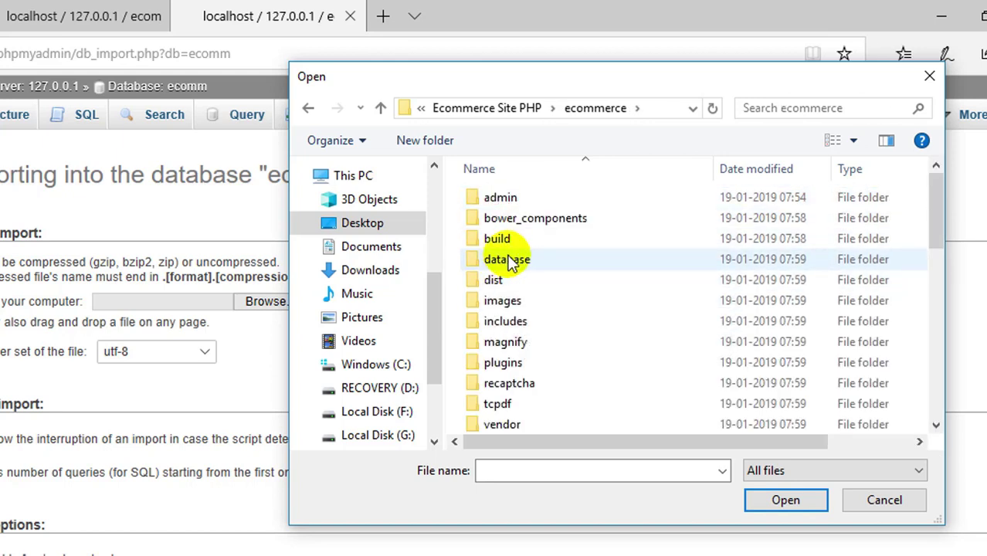
{"action": "left_click", "coordinate": [512, 263]}
{"action": "double_click", "coordinate": [511, 263]}
{"action": "left_click", "coordinate": [494, 199]}
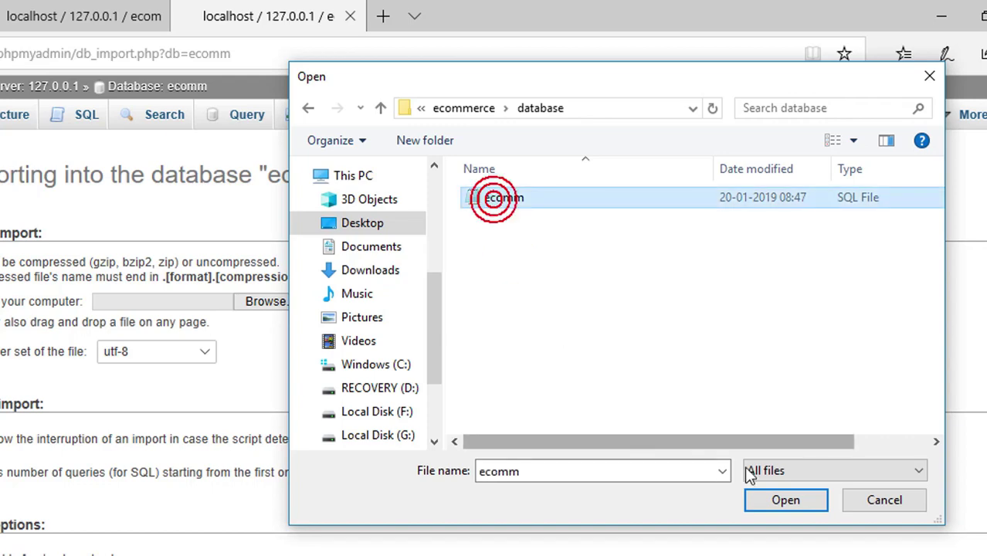
{"action": "left_click", "coordinate": [788, 500]}
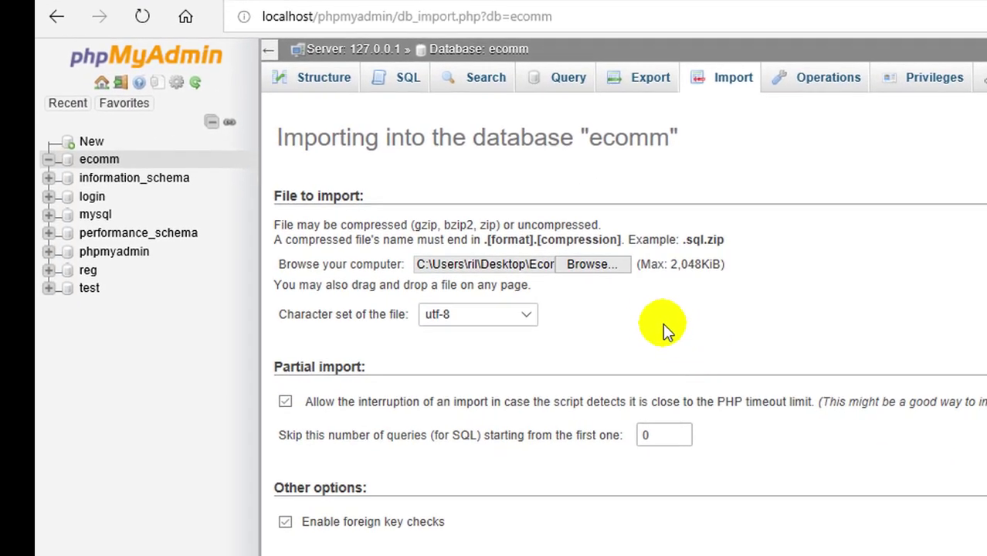
Run the import of the chosen SQL file into ecomm and browse the imported users table
{"action": "scroll", "coordinate": [649, 309], "scroll_direction": "down", "scroll_amount": 3}
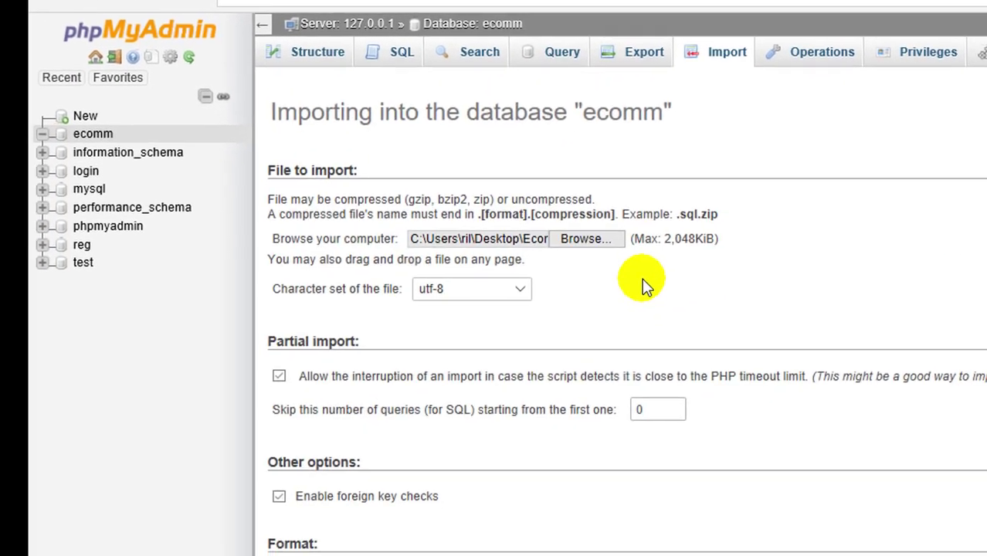
{"action": "left_click", "coordinate": [273, 468]}
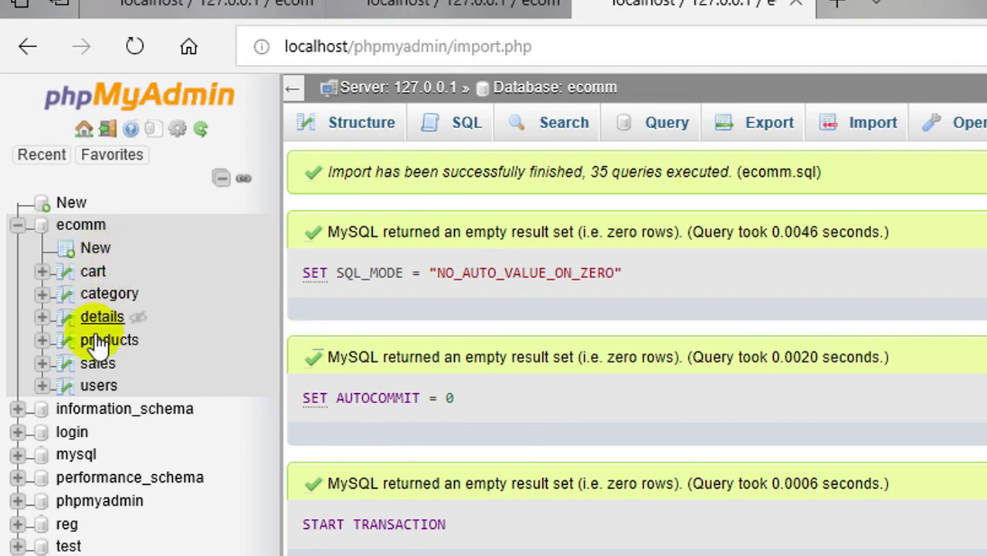
{"action": "left_click", "coordinate": [98, 387]}
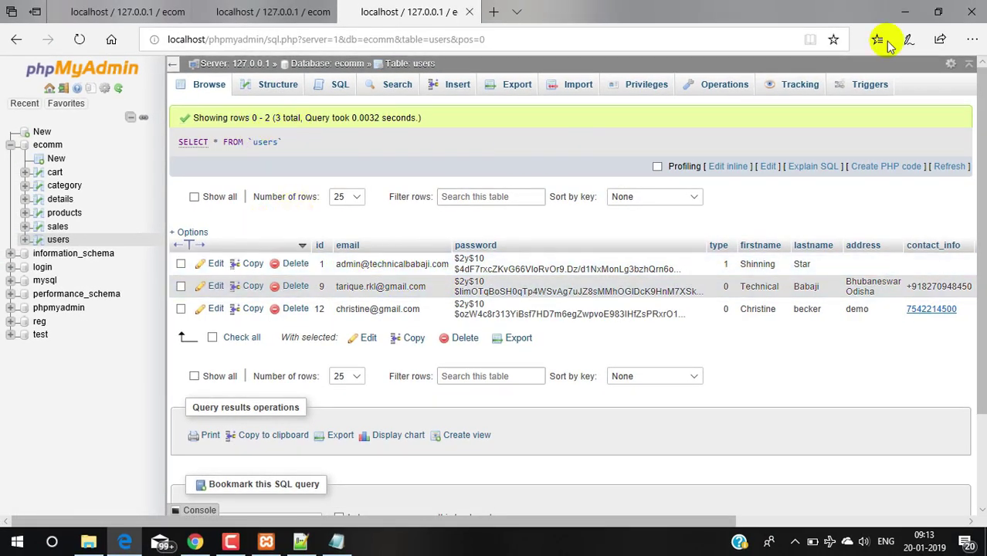
Minimize the browser, the XAMPP Control Panel and the database folder window to reach the desktop
{"action": "left_click", "coordinate": [907, 13]}
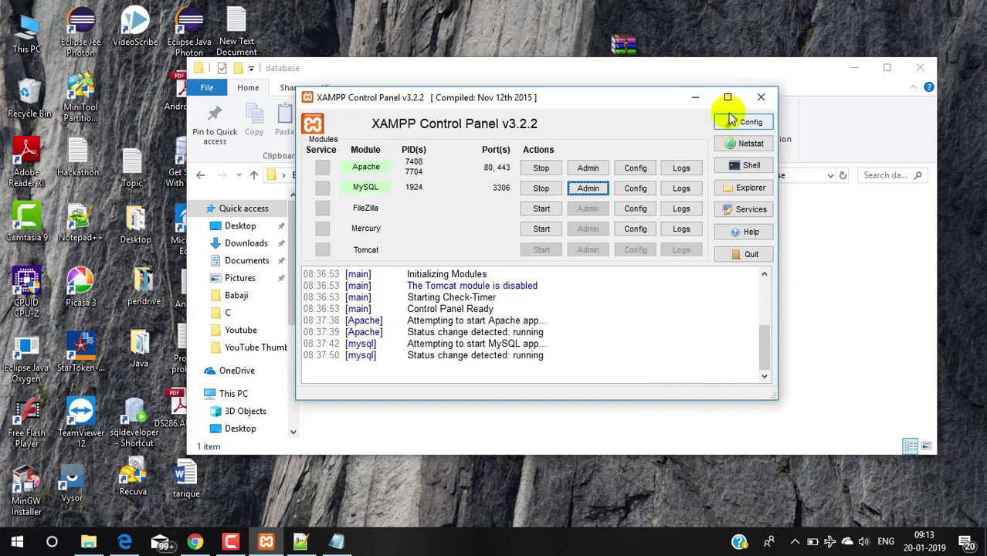
{"action": "left_click", "coordinate": [694, 98]}
{"action": "left_click", "coordinate": [854, 68]}
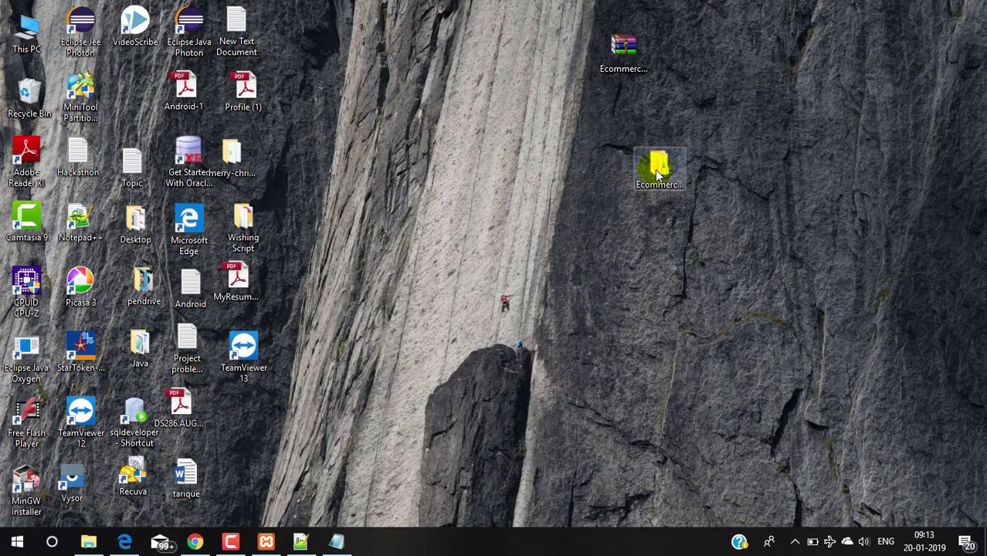
Open the desktop's Ecommerce-Site-PHP folder and go through its nested folders down to the ecommerce folder
{"action": "double_click", "coordinate": [659, 170]}
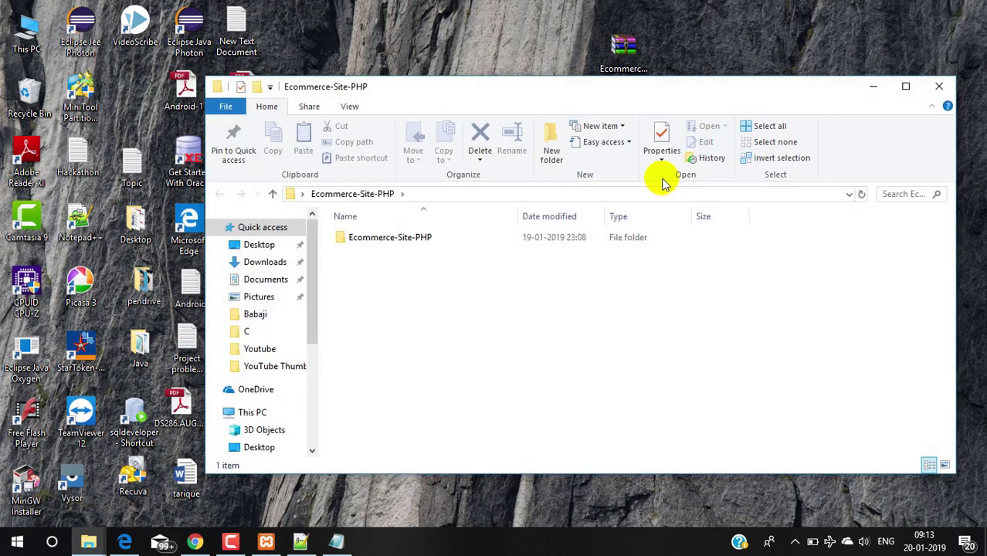
{"action": "double_click", "coordinate": [369, 244]}
{"action": "double_click", "coordinate": [369, 241]}
{"action": "double_click", "coordinate": [368, 241]}
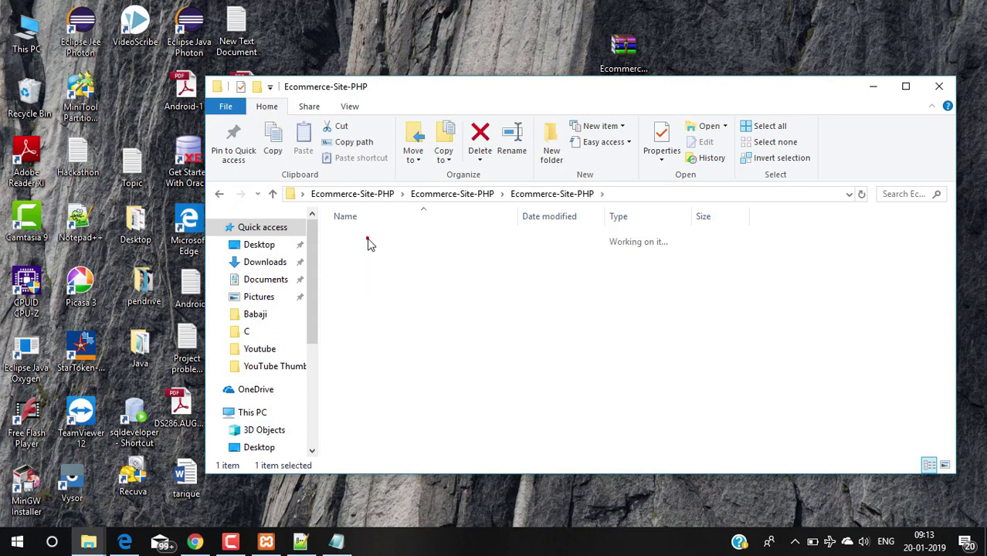
{"action": "double_click", "coordinate": [393, 241]}
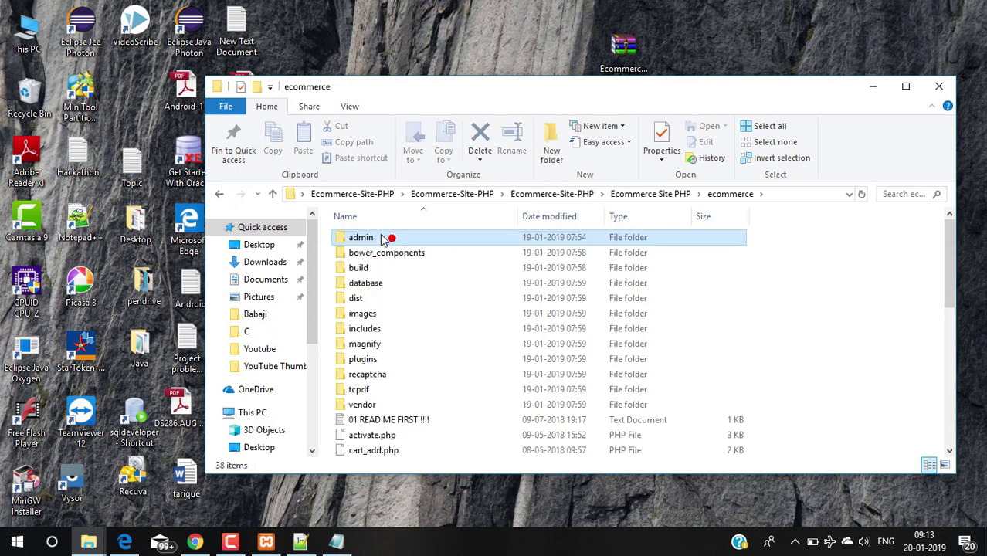
Return to the Ecommerce Site PHP folder, copy the ecommerce folder, and minimize the window
{"action": "left_click", "coordinate": [220, 194]}
{"action": "left_click", "coordinate": [379, 241]}
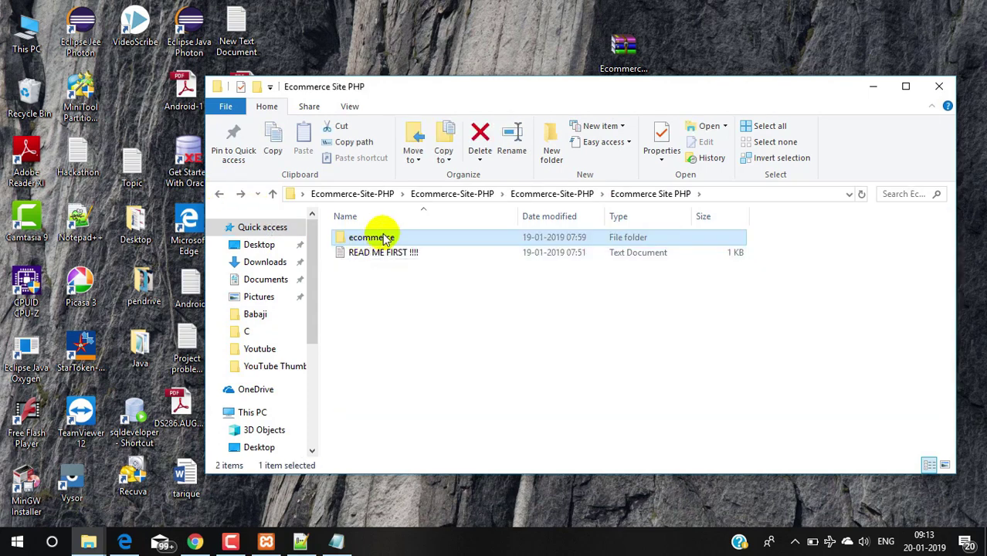
{"action": "right_click", "coordinate": [385, 239]}
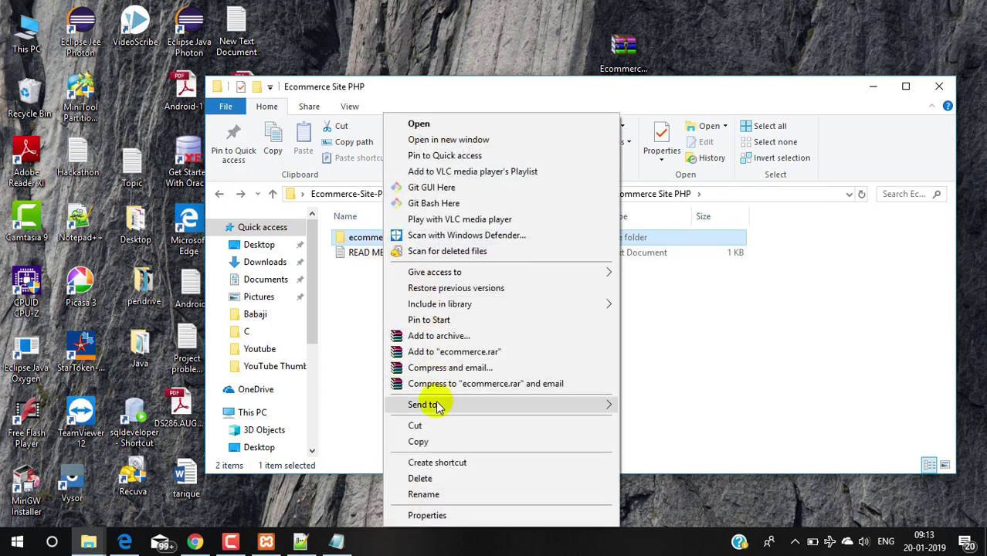
{"action": "left_click", "coordinate": [418, 441]}
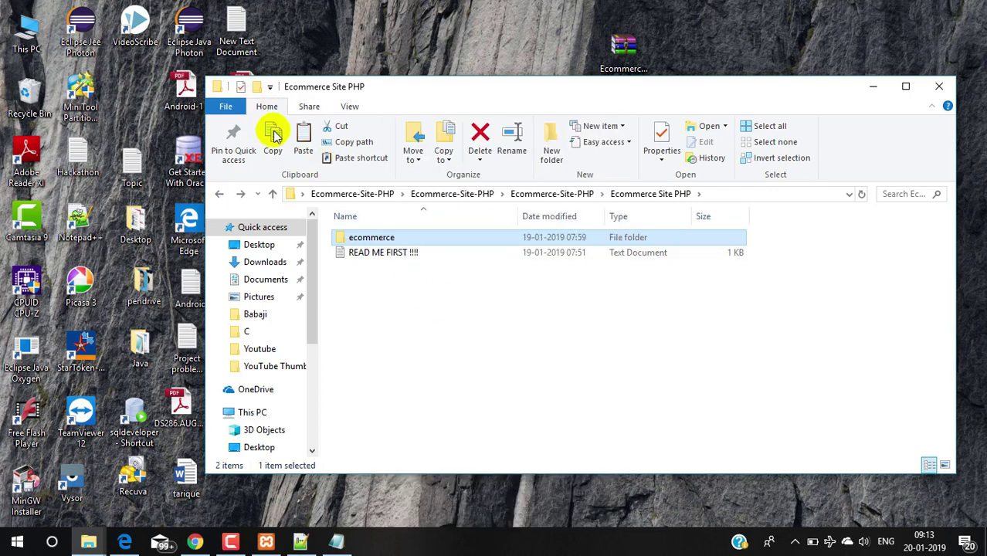
{"action": "left_click", "coordinate": [884, 88]}
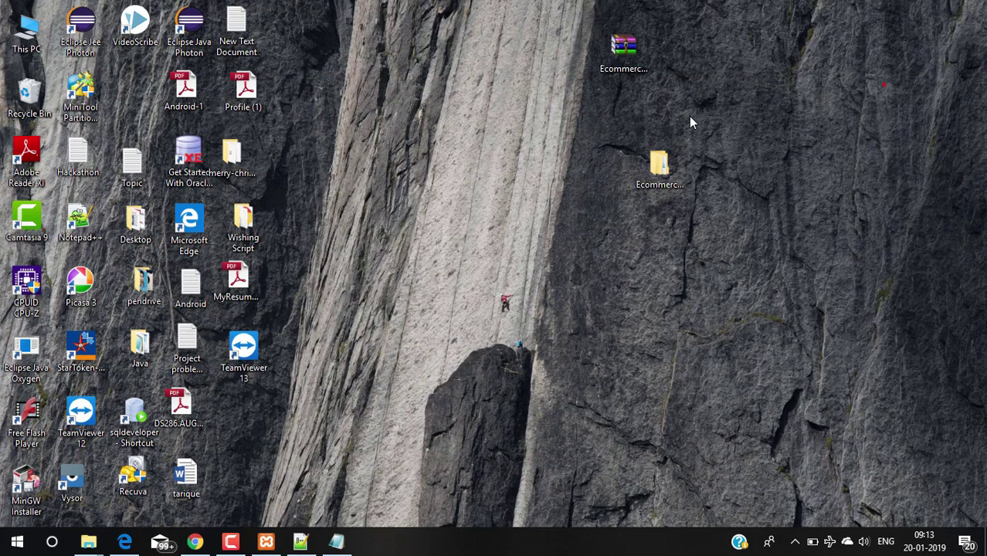
Open the htdocs folder inside the xampp folder on New Volume (H:)
{"action": "double_click", "coordinate": [31, 46]}
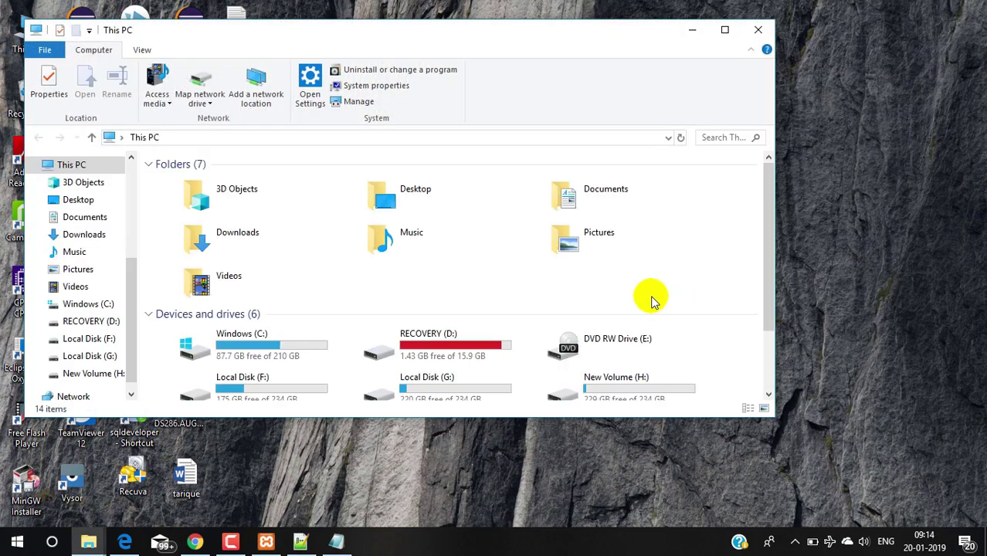
{"action": "scroll", "coordinate": [650, 298], "scroll_direction": "down", "scroll_amount": 2}
{"action": "left_click", "coordinate": [611, 329]}
{"action": "double_click", "coordinate": [612, 328]}
{"action": "scroll", "coordinate": [311, 257], "scroll_direction": "down", "scroll_amount": 7}
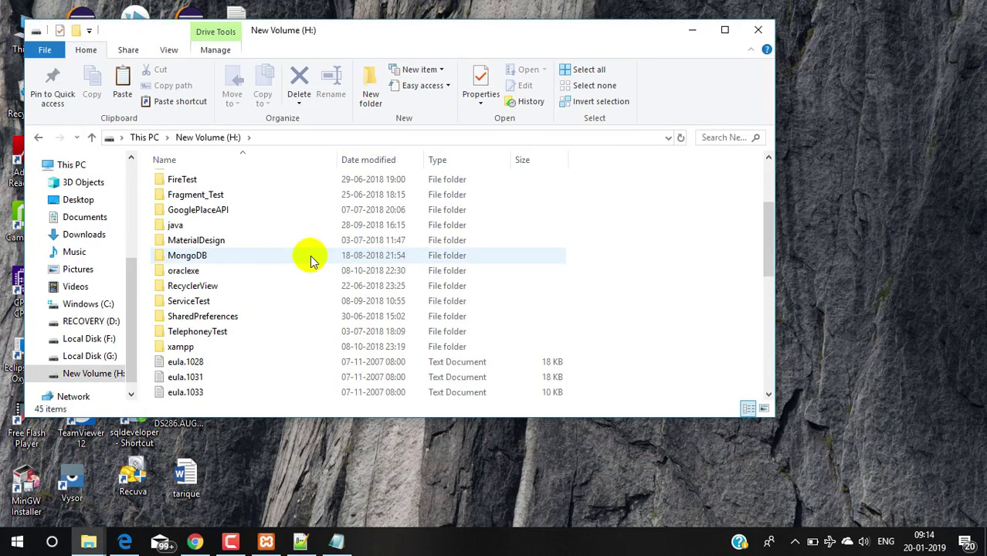
{"action": "scroll", "coordinate": [270, 272], "scroll_direction": "up", "scroll_amount": 2}
{"action": "double_click", "coordinate": [181, 237]}
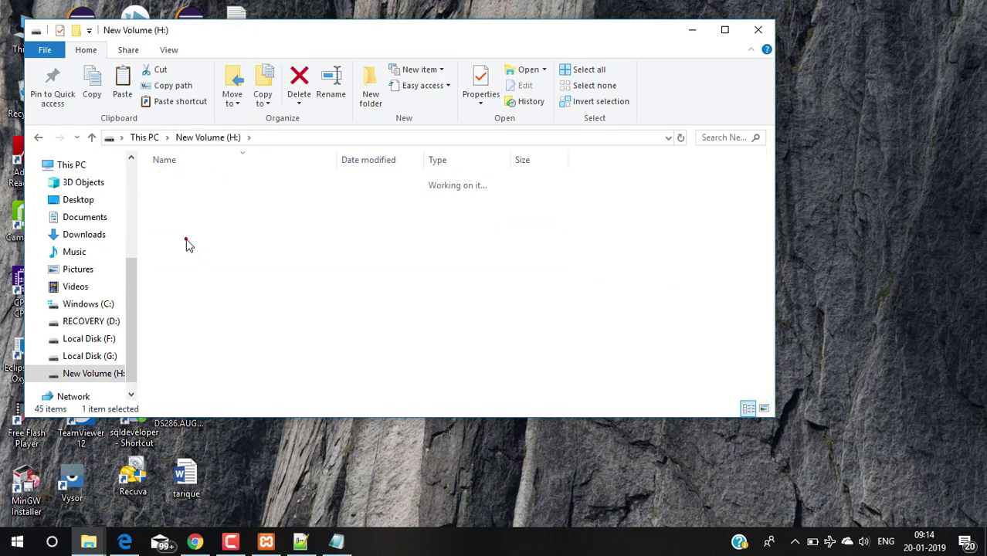
{"action": "scroll", "coordinate": [190, 243], "scroll_direction": "down", "scroll_amount": 5}
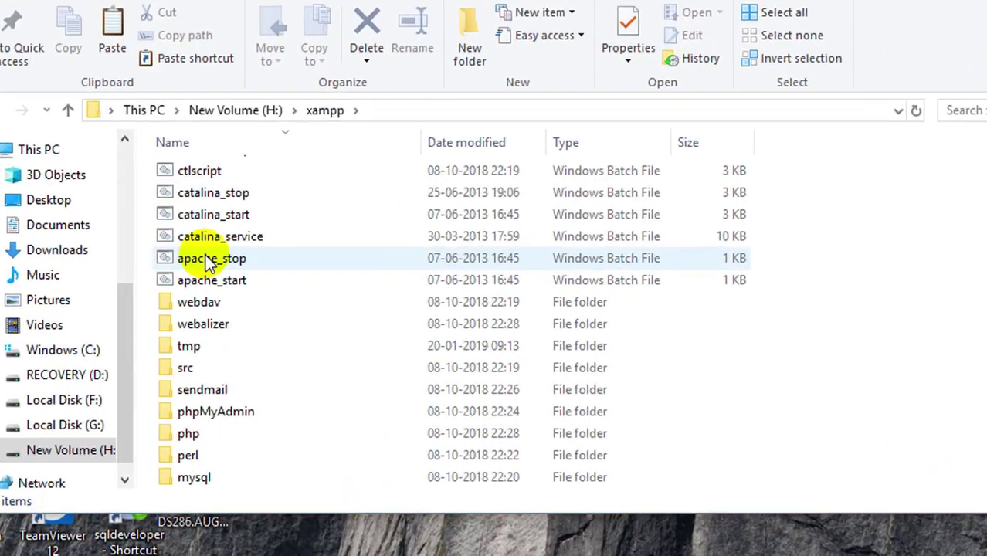
{"action": "scroll", "coordinate": [208, 260], "scroll_direction": "down", "scroll_amount": 4}
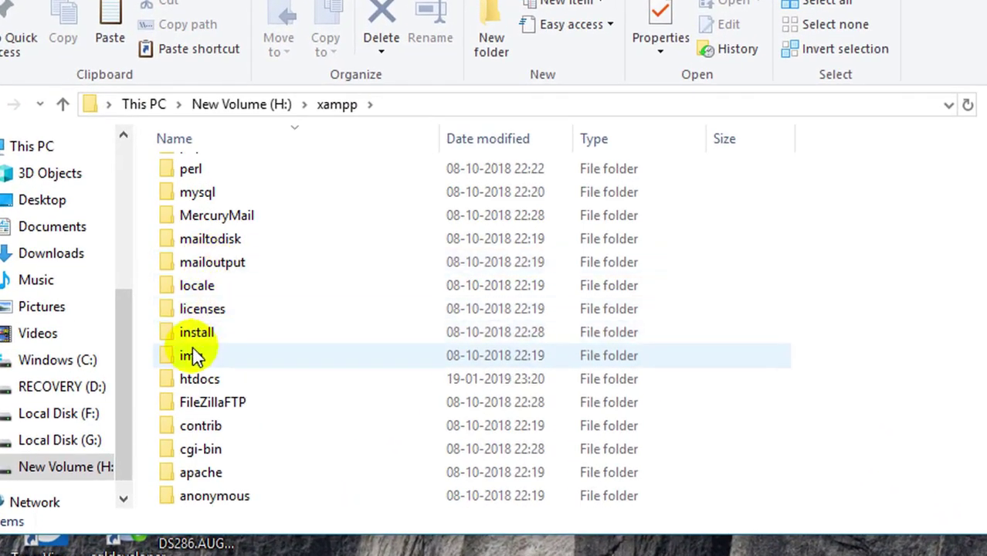
{"action": "left_click", "coordinate": [211, 373]}
{"action": "double_click", "coordinate": [189, 377]}
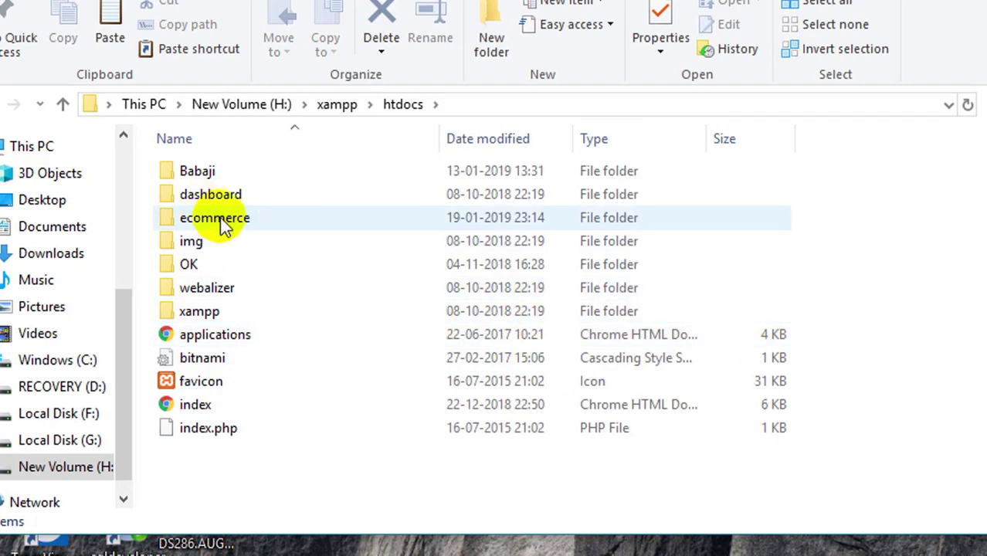
Paste the copied ecommerce folder into htdocs, replacing the files in the destination that have the same names
{"action": "right_click", "coordinate": [961, 198]}
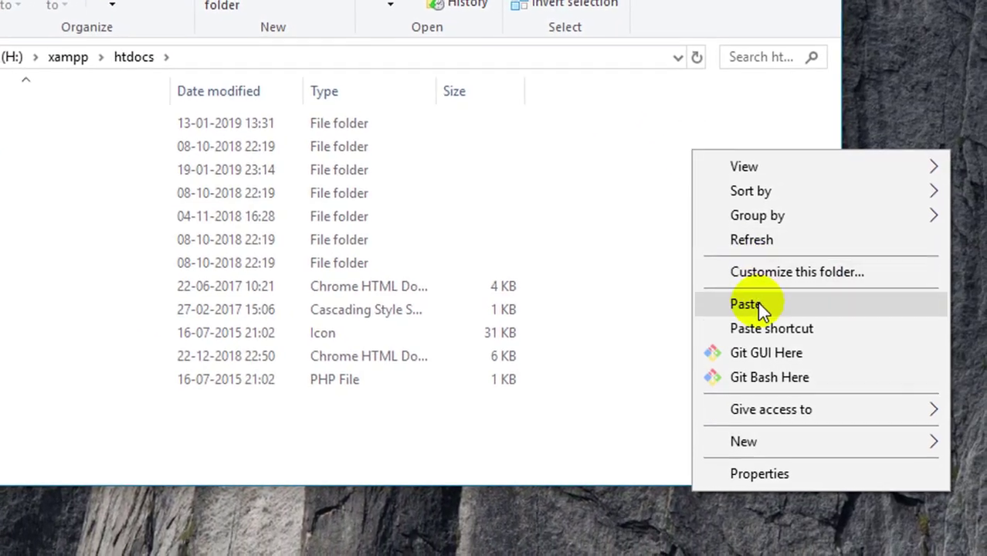
{"action": "left_click", "coordinate": [745, 304]}
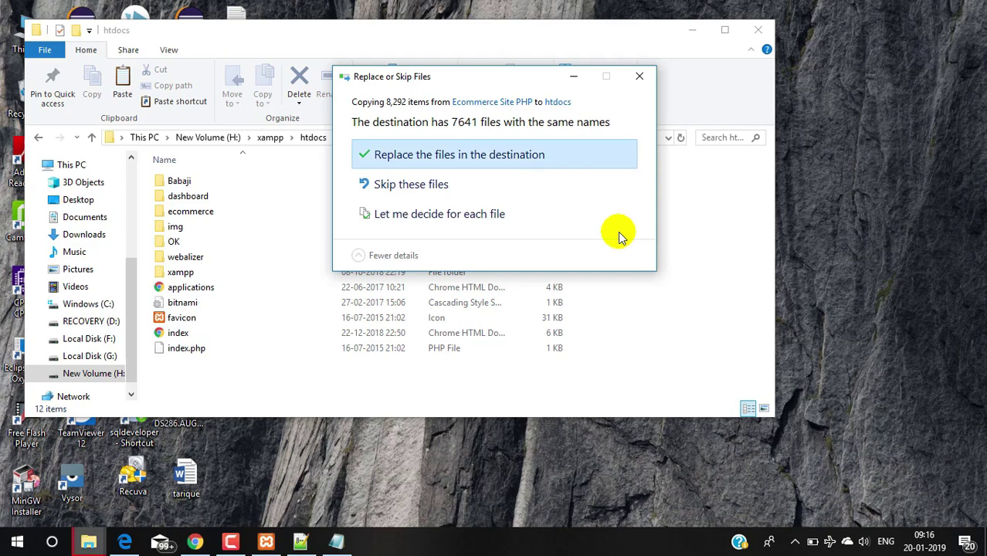
{"action": "left_click", "coordinate": [460, 158]}
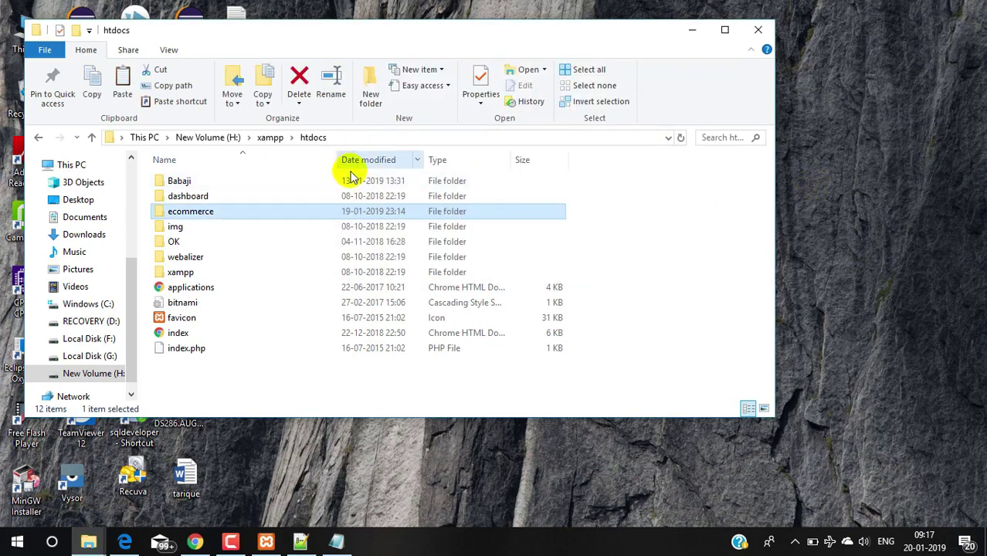
Open the pasted ecommerce folder in htdocs and look through its subfolders and PHP files
{"action": "double_click", "coordinate": [197, 219]}
{"action": "scroll", "coordinate": [210, 231], "scroll_direction": "down", "scroll_amount": 4}
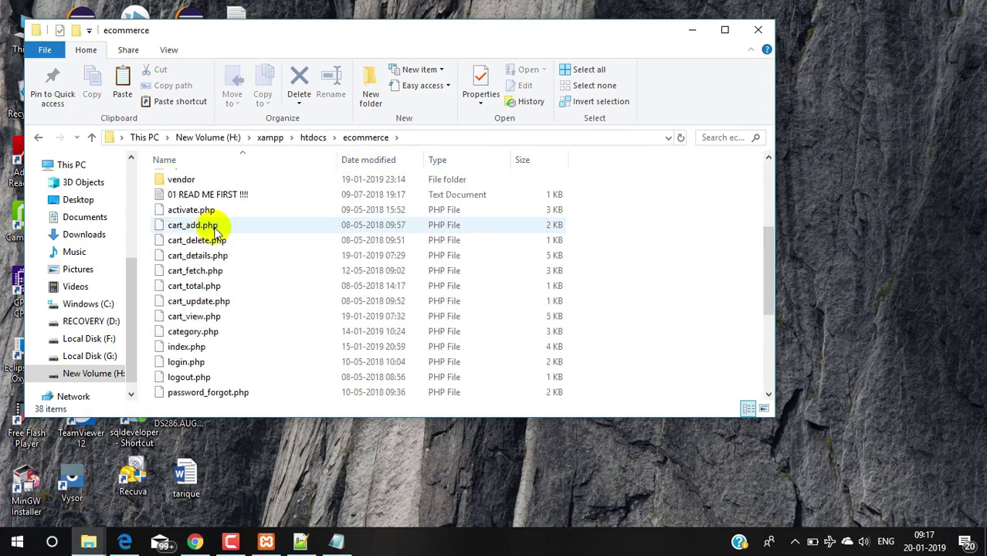
{"action": "scroll", "coordinate": [216, 232], "scroll_direction": "up", "scroll_amount": 4}
{"action": "scroll", "coordinate": [260, 282], "scroll_direction": "down", "scroll_amount": 8}
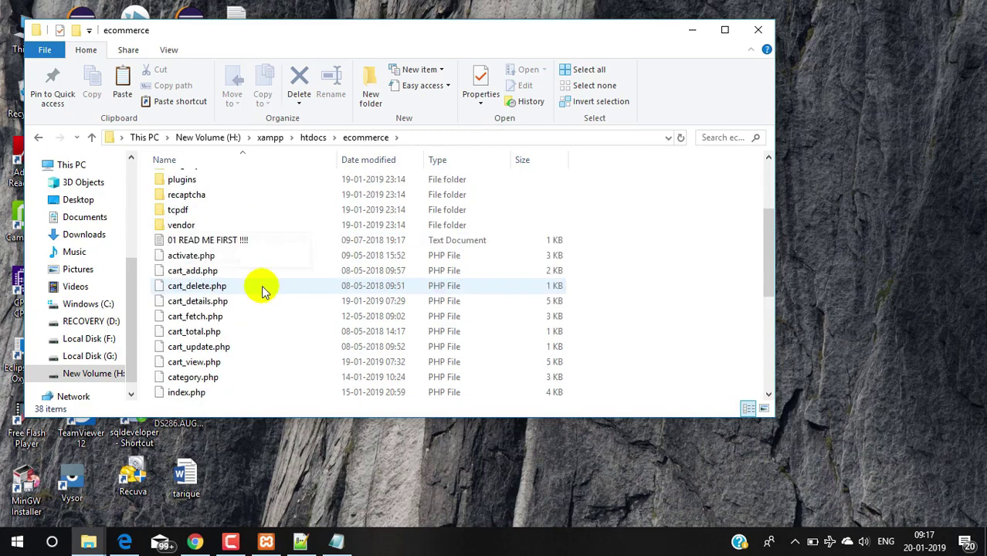
{"action": "scroll", "coordinate": [261, 285], "scroll_direction": "up", "scroll_amount": 3}
{"action": "scroll", "coordinate": [259, 278], "scroll_direction": "up", "scroll_amount": 5}
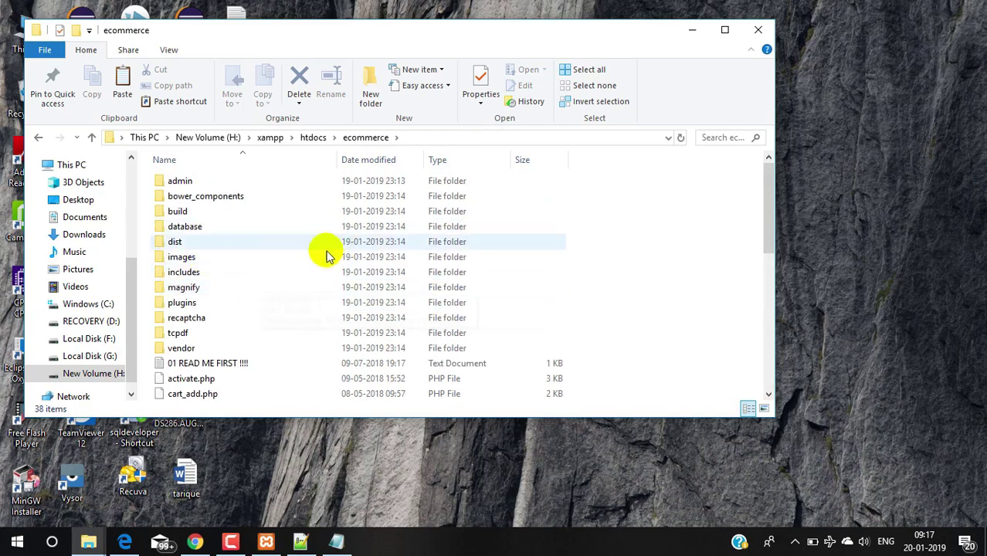
Minimize the folder window, check the Apache and MySQL modules in the XAMPP Control Panel, and minimize it too
{"action": "left_click", "coordinate": [693, 29]}
{"action": "left_click", "coordinate": [265, 541]}
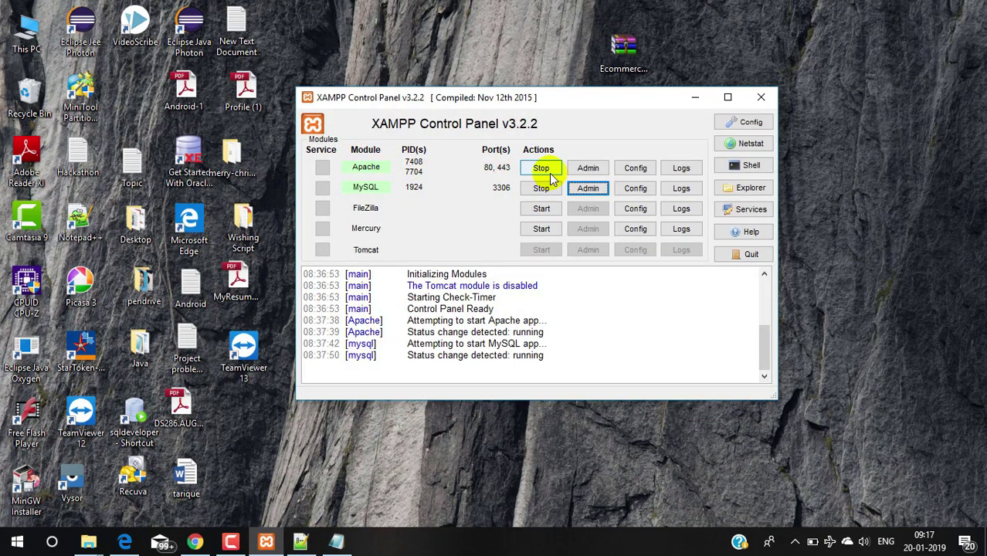
{"action": "left_click", "coordinate": [694, 98]}
Switch to Chrome and load localhost/ecommerce in a new tab
{"action": "left_click", "coordinate": [194, 541]}
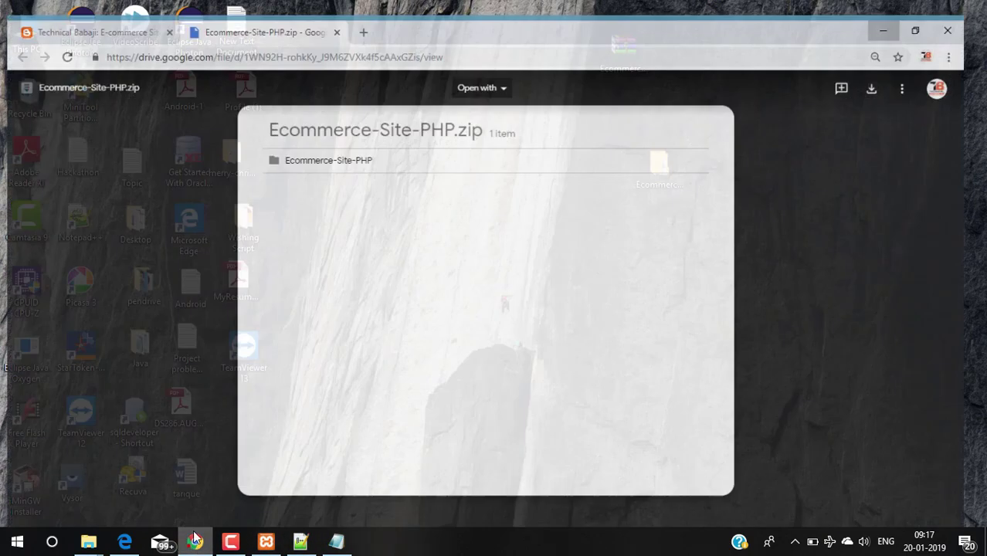
{"action": "left_click", "coordinate": [368, 13]}
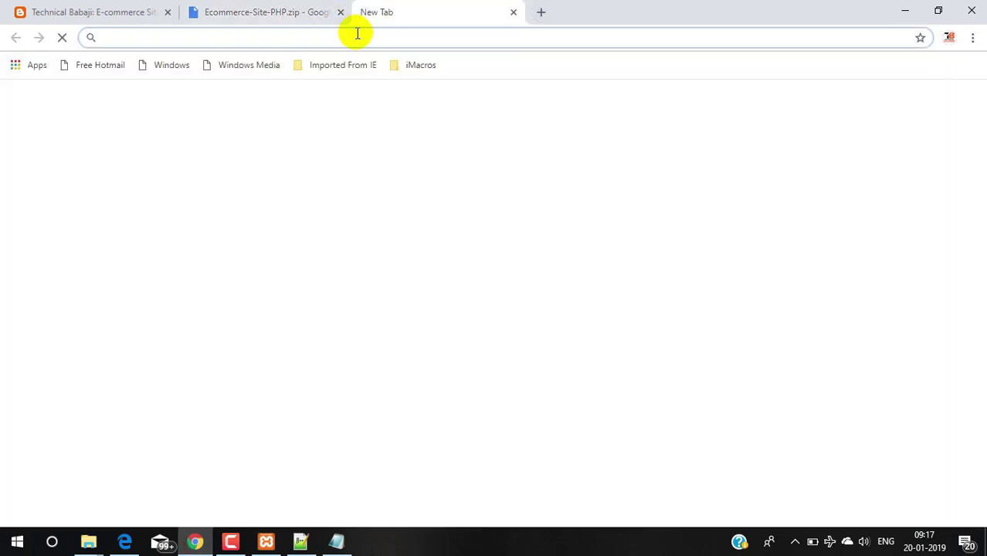
{"action": "type", "text": "lo"}
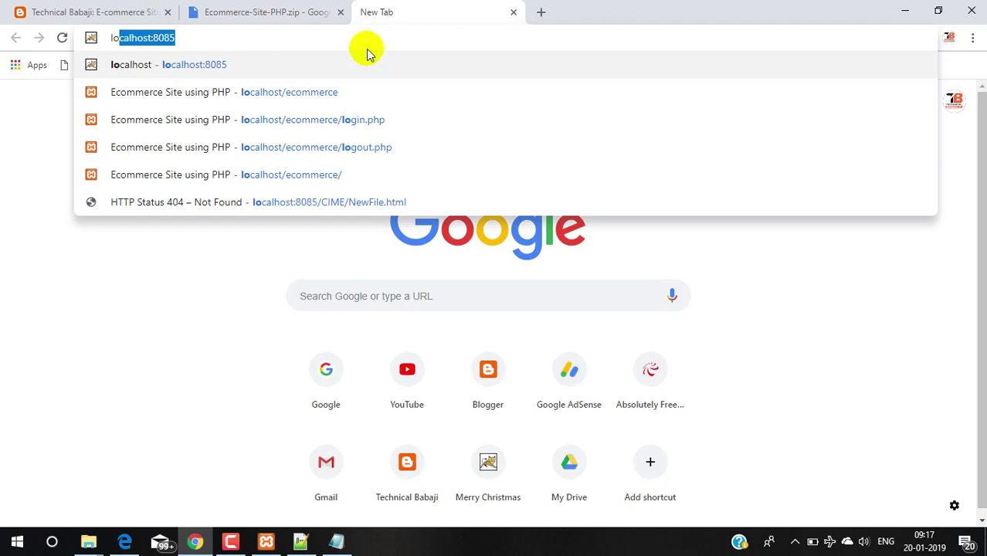
{"action": "key", "text": "Down"}
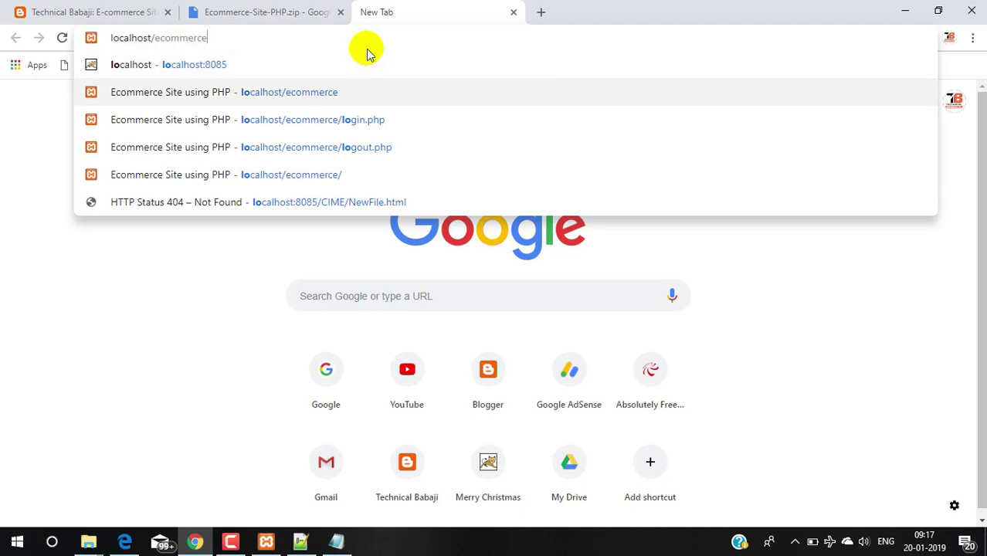
{"action": "key", "text": "Return"}
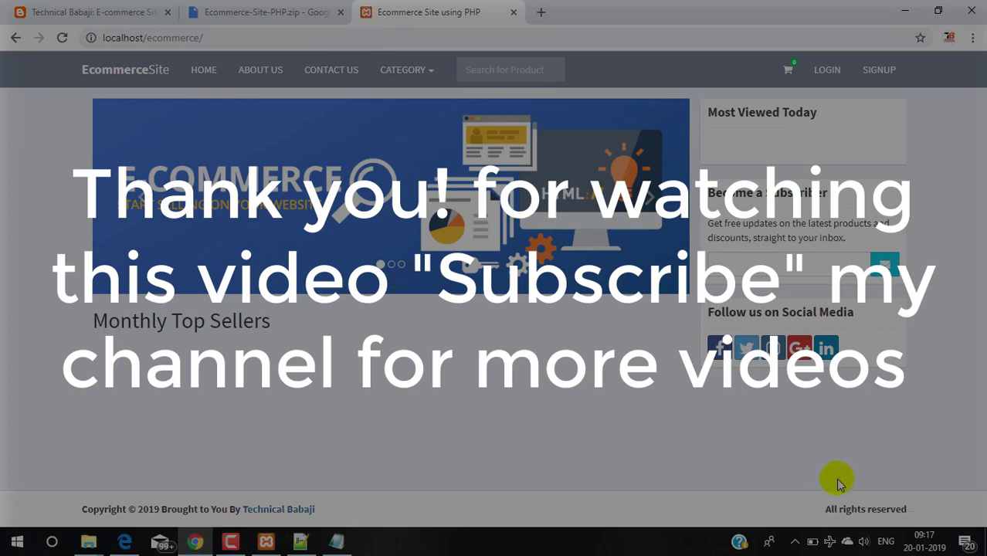
Open the site's login page and fill in the account e-mail from the first saved suggestion
{"action": "left_click", "coordinate": [827, 70]}
{"action": "left_click", "coordinate": [491, 177]}
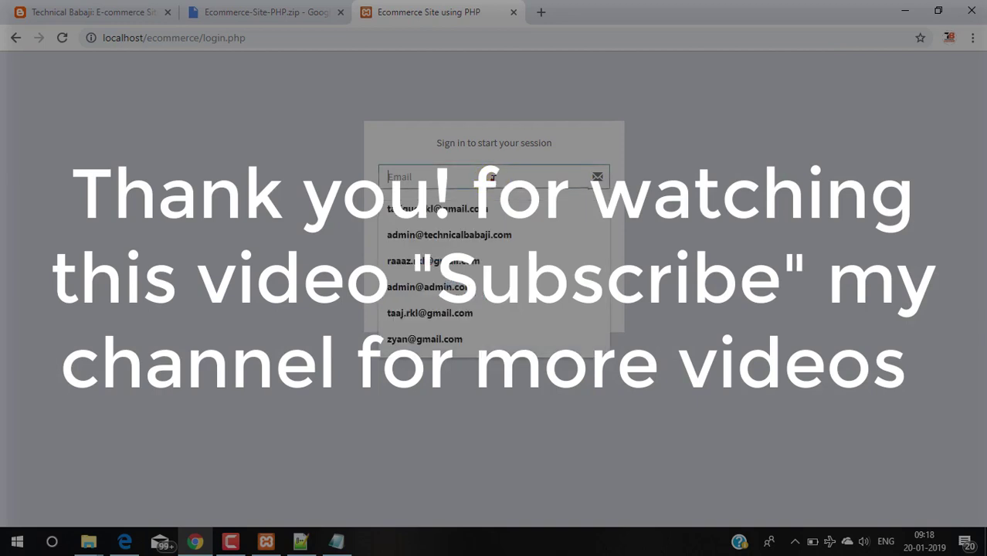
{"action": "left_click", "coordinate": [444, 208]}
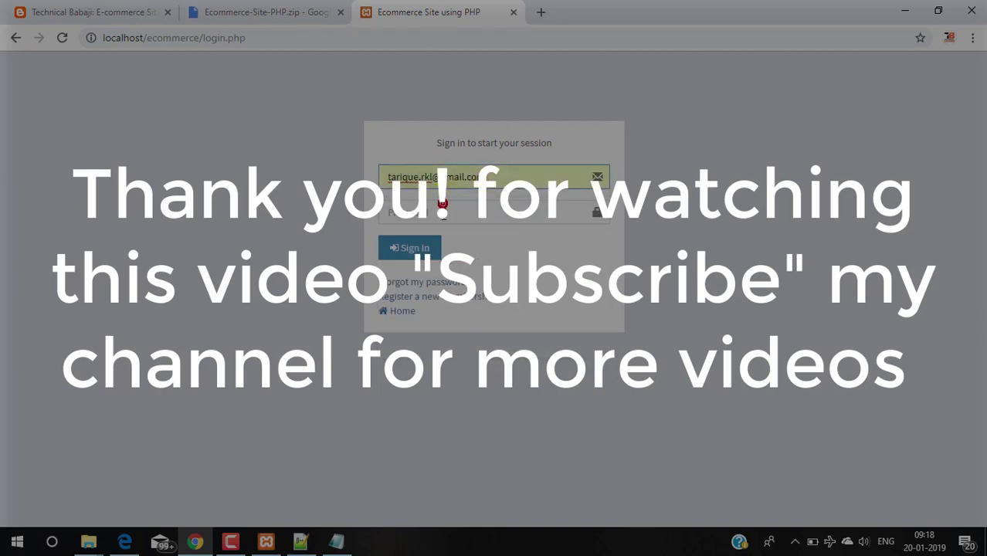